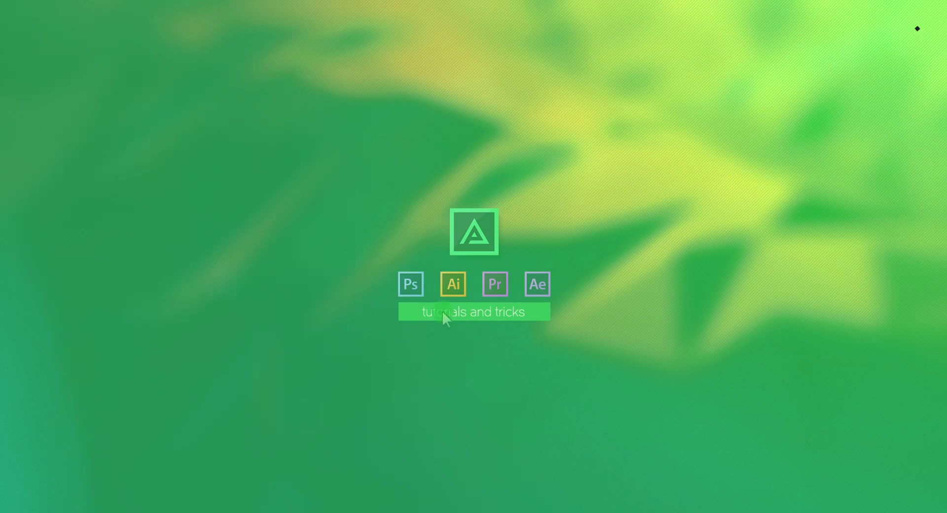
Create a new Premiere Pro project named SFX_Tutorial from the Welcome screen
right_click(298, 231)
left_click(324, 258)
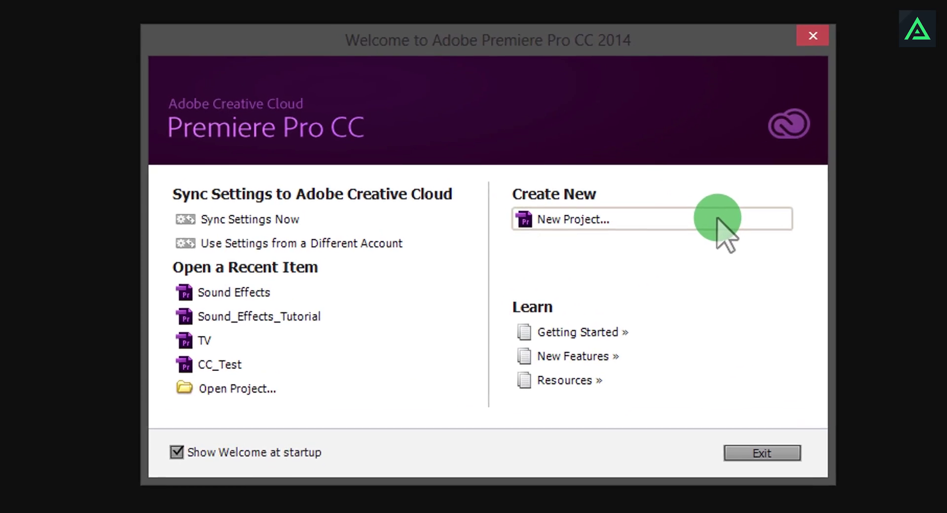
left_click(718, 218)
type("SF")
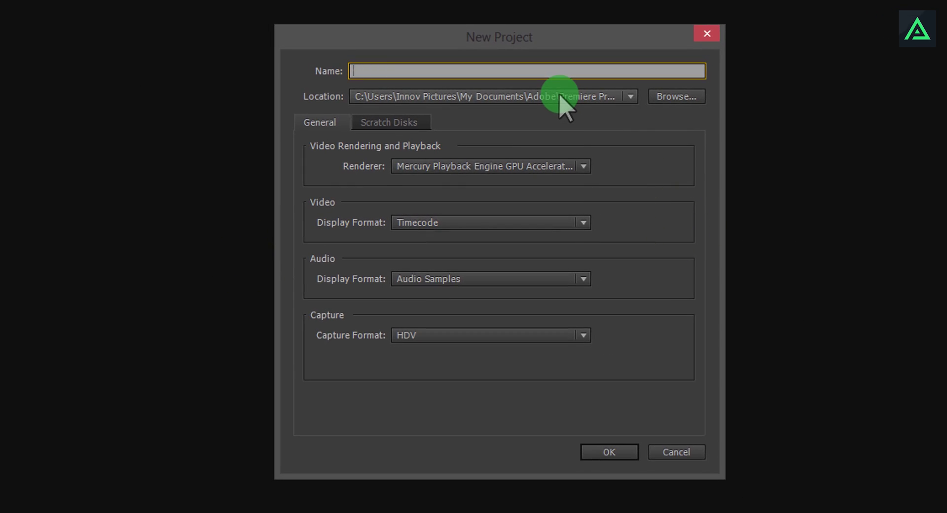
type("X_Tutorial")
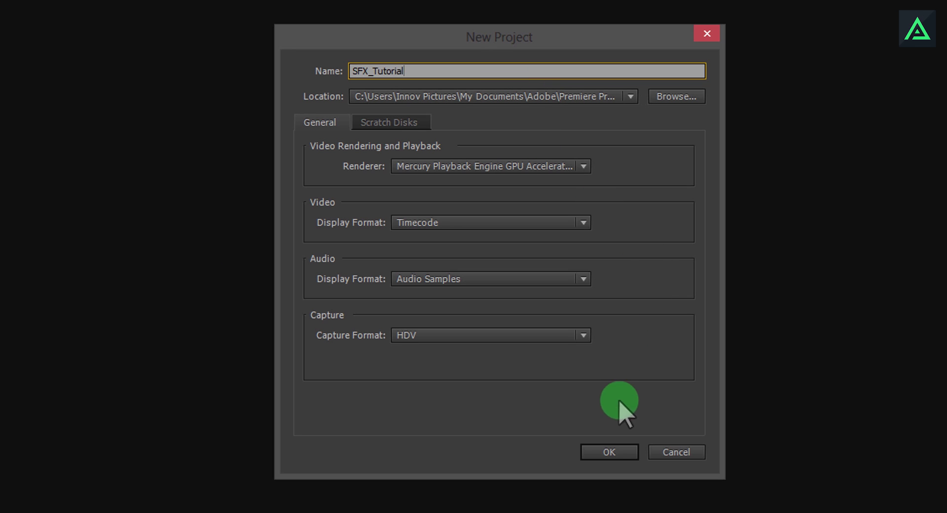
left_click(600, 450)
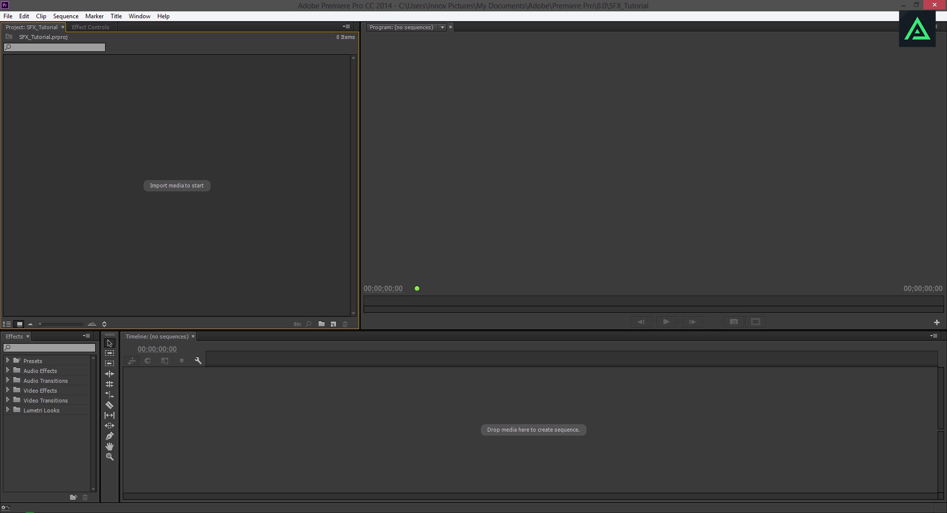
Import RAW_Video.mov into the project, then view Custom New Sequence settings and cancel
left_click(188, 321)
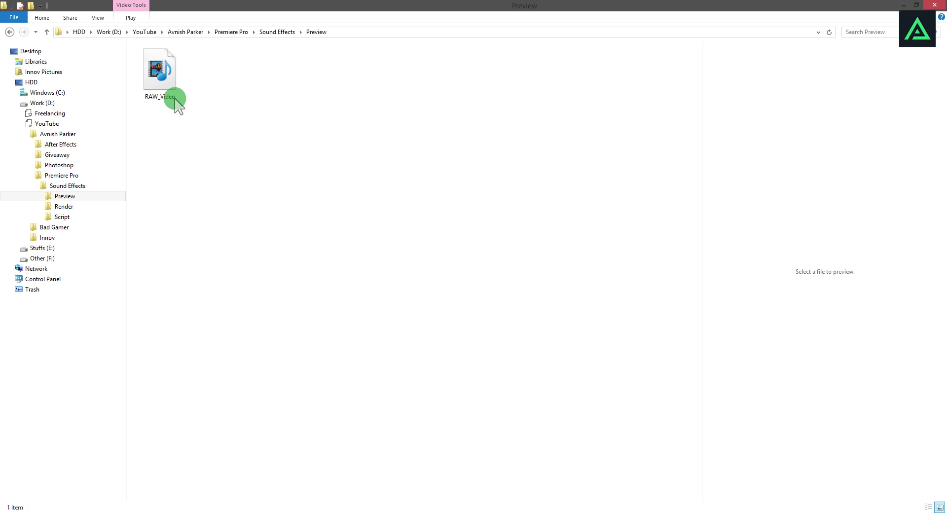
left_click_drag(176, 98, 195, 169)
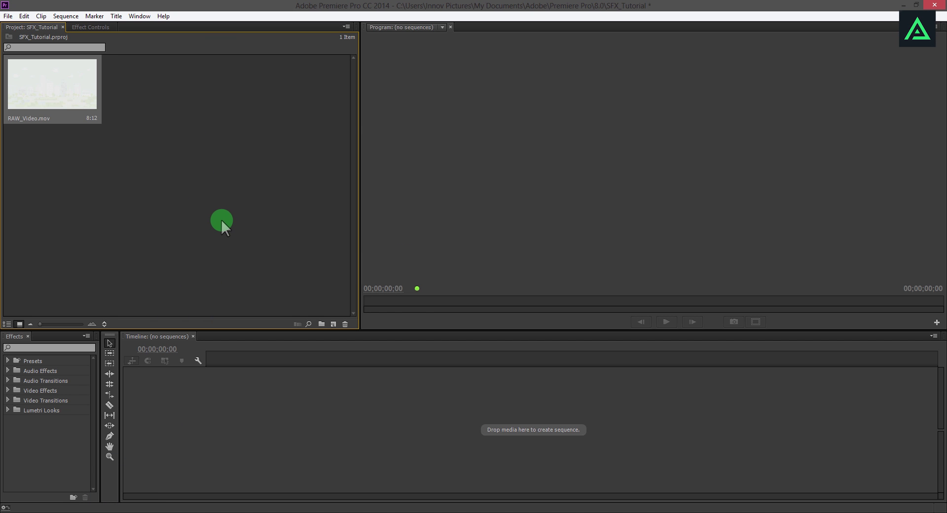
left_click(8, 15)
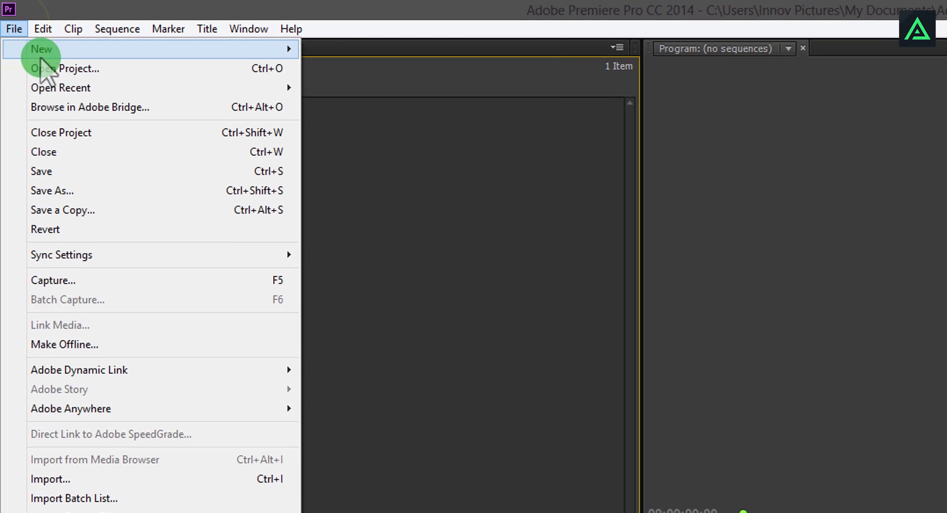
mouse_move(40, 45)
left_click(374, 70)
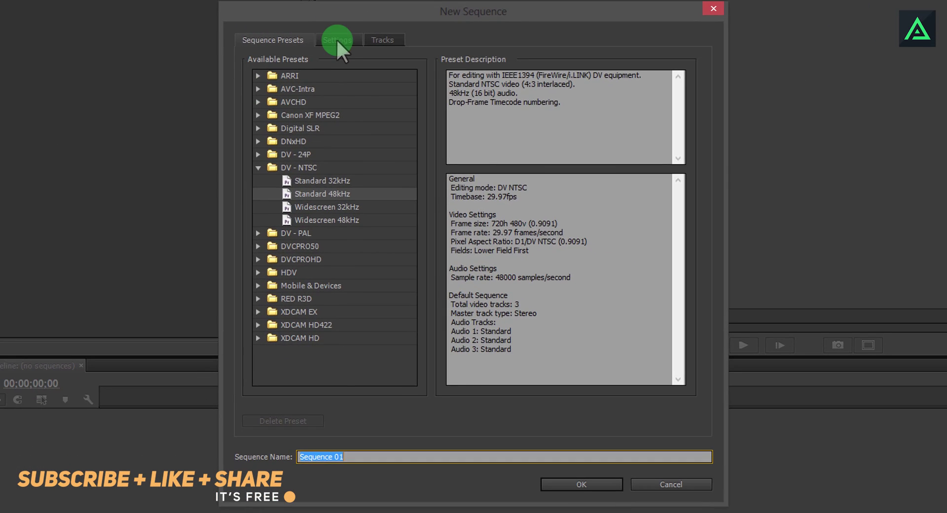
left_click(338, 40)
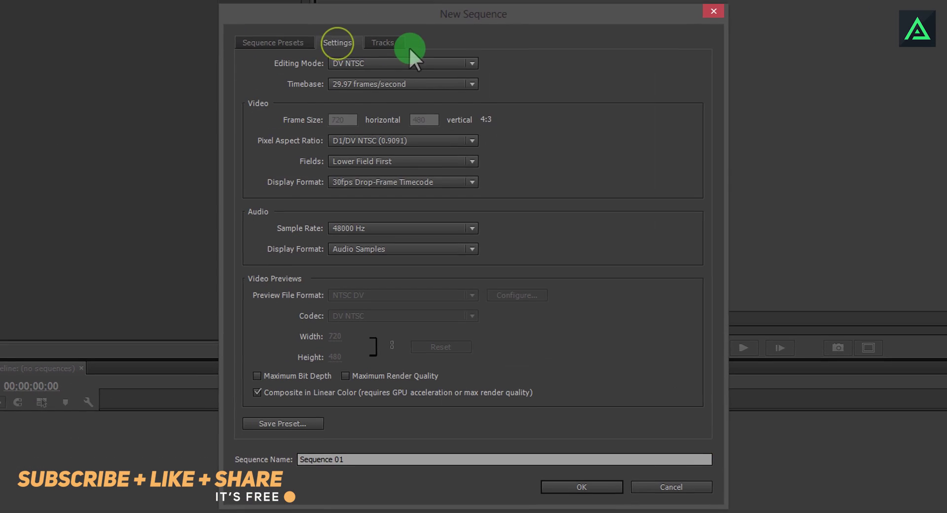
left_click(417, 62)
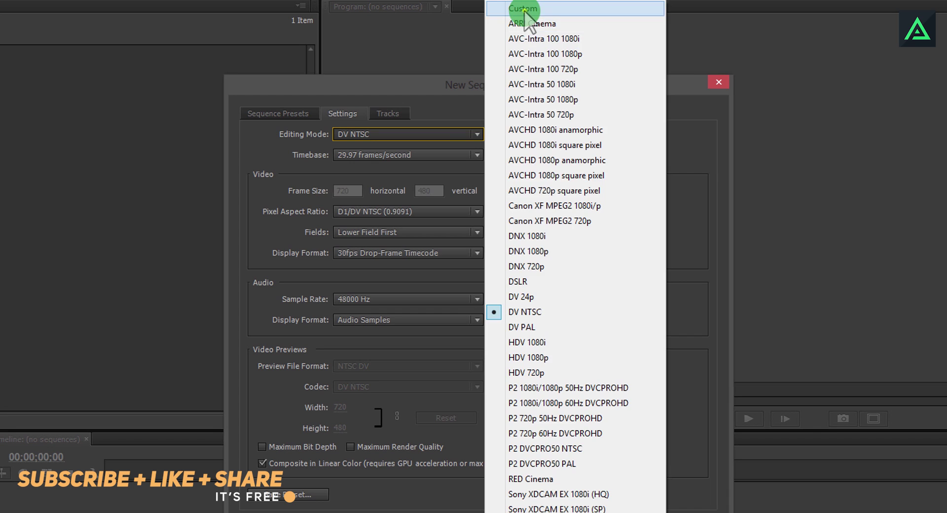
left_click(524, 10)
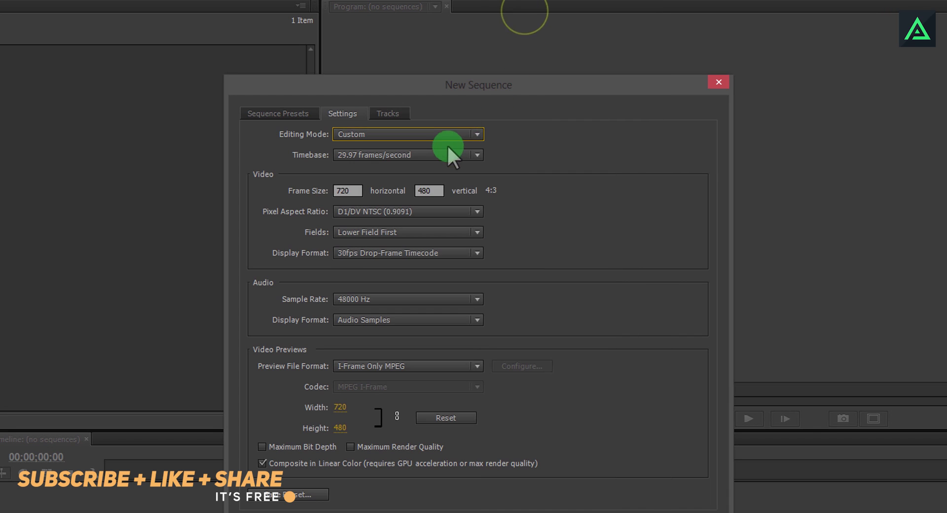
left_click(446, 154)
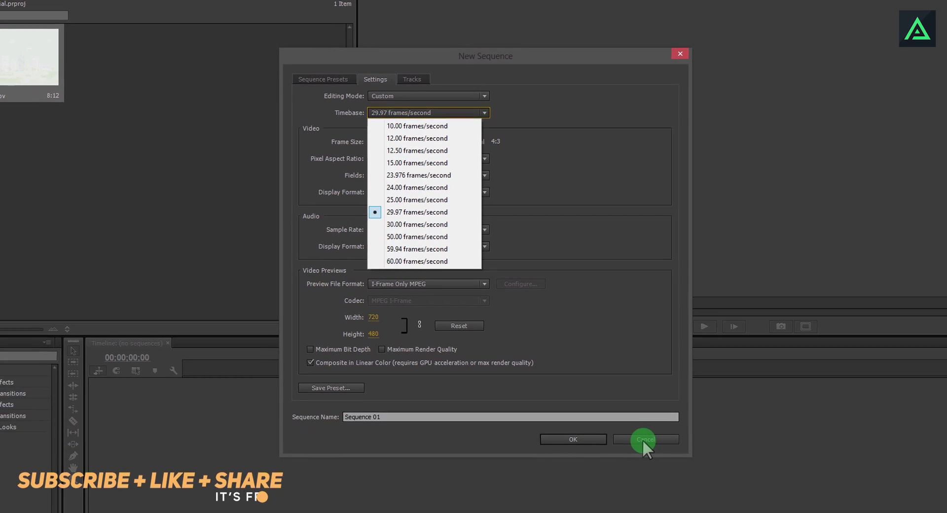
left_click(663, 509)
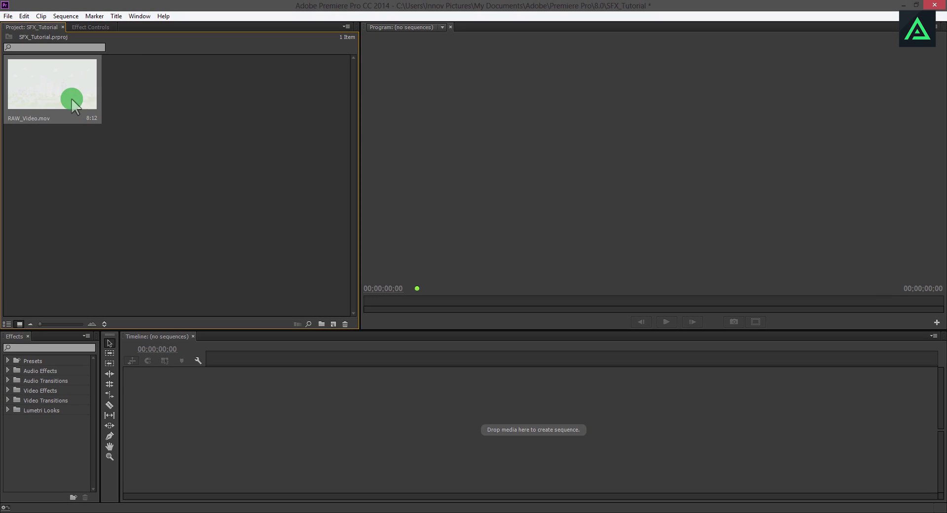
Build a RAW_Video sequence from the clip on V1 and play it back
left_click_drag(48, 87, 233, 399)
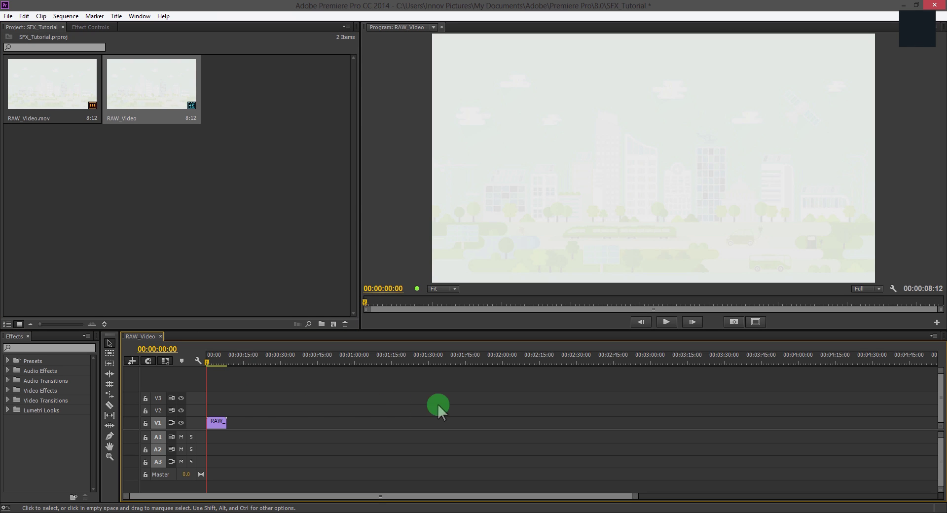
left_click(667, 323)
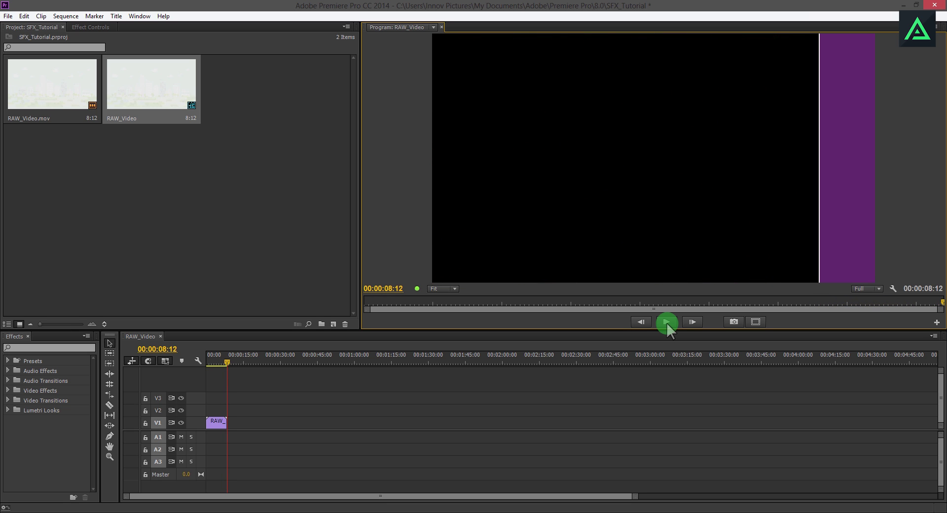
key("Left")
key("Left")
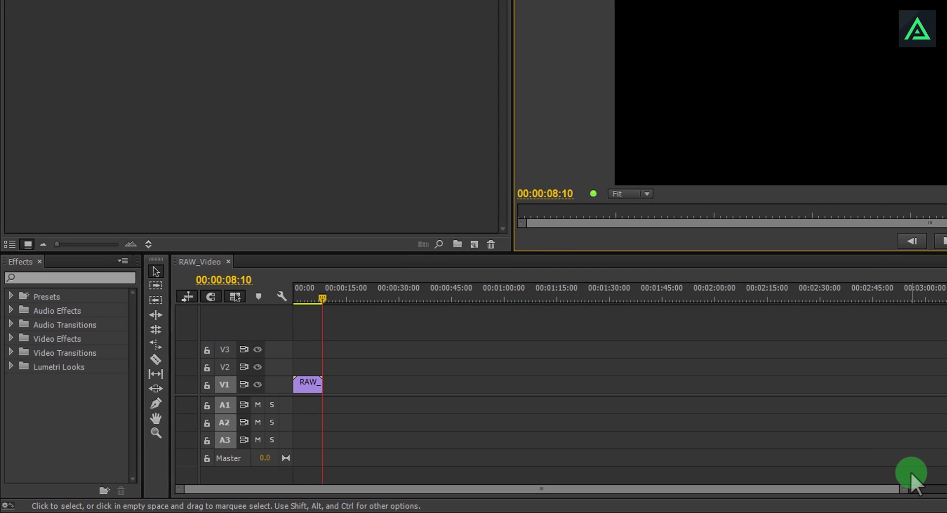
Zoom the timeline, move the playhead back toward the start, and bring up freesound.org in the browser
left_click_drag(901, 489, 282, 493)
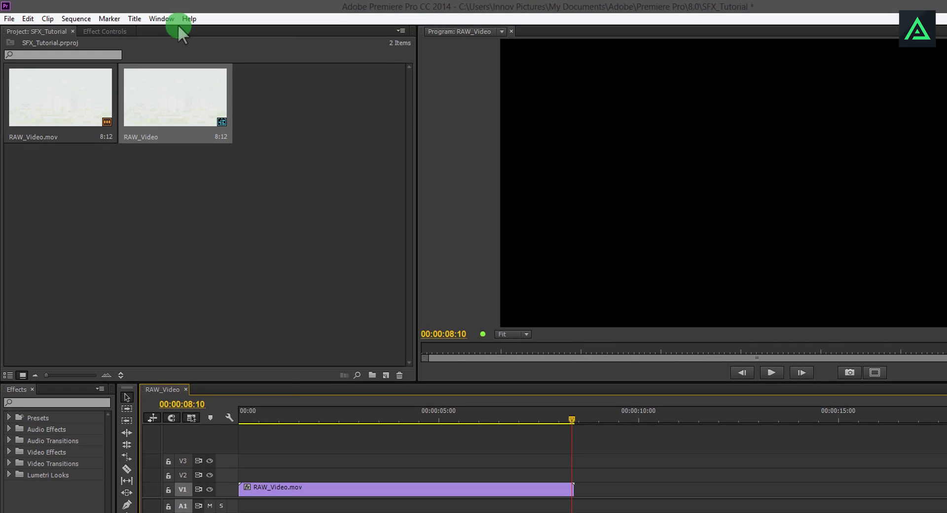
left_click(164, 19)
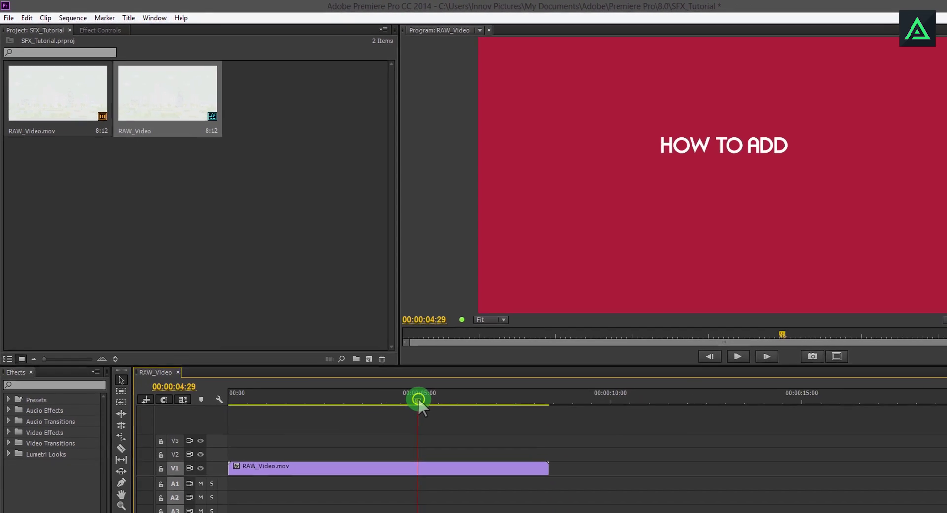
left_click_drag(419, 397, 207, 362)
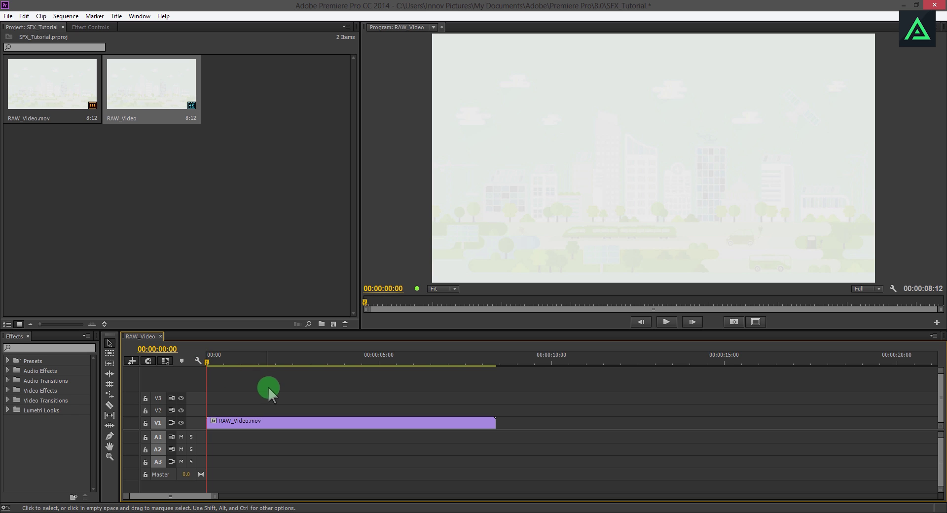
left_click(249, 501)
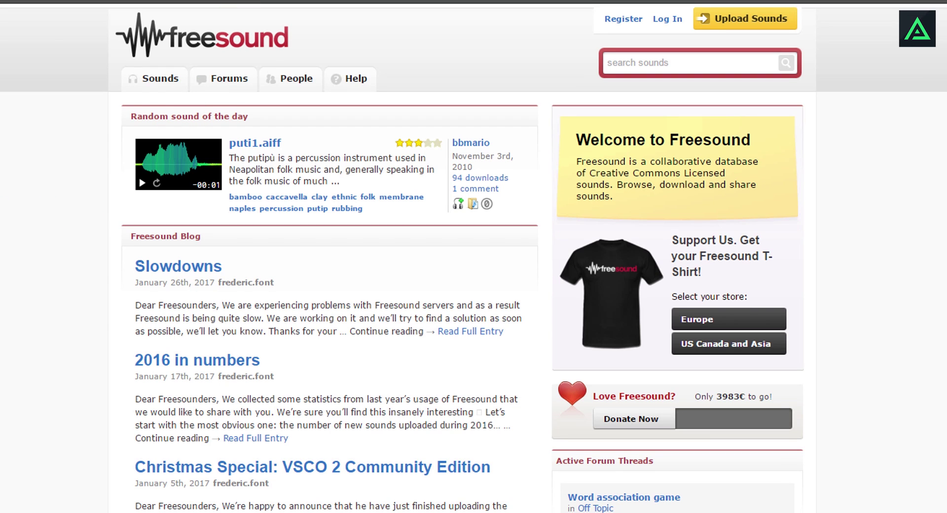
Search Freesound for 'pop' to list the 2617 matching sounds
scroll(474, 257, "down", 7)
scroll(474, 256, "up", 7)
scroll(10, 200, "down", 6)
scroll(9, 200, "up", 6)
left_click(689, 63)
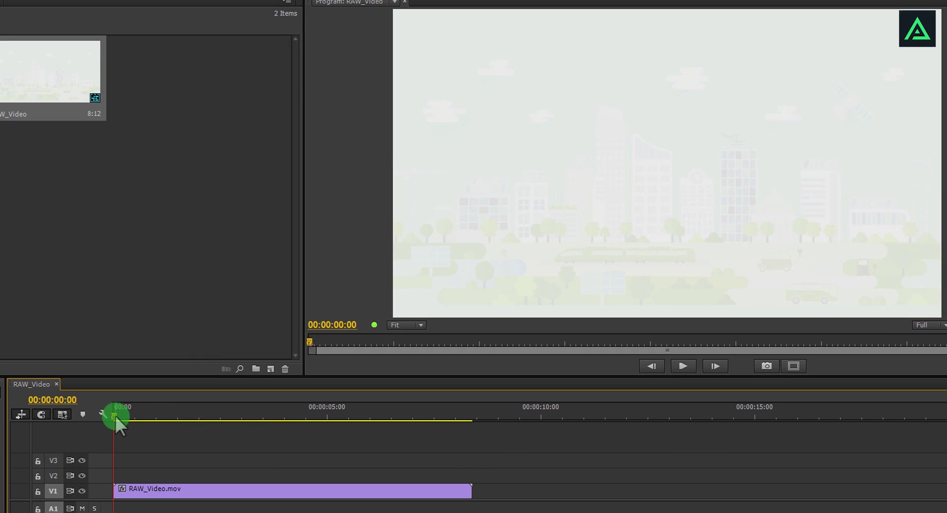
left_click_drag(116, 415, 170, 430)
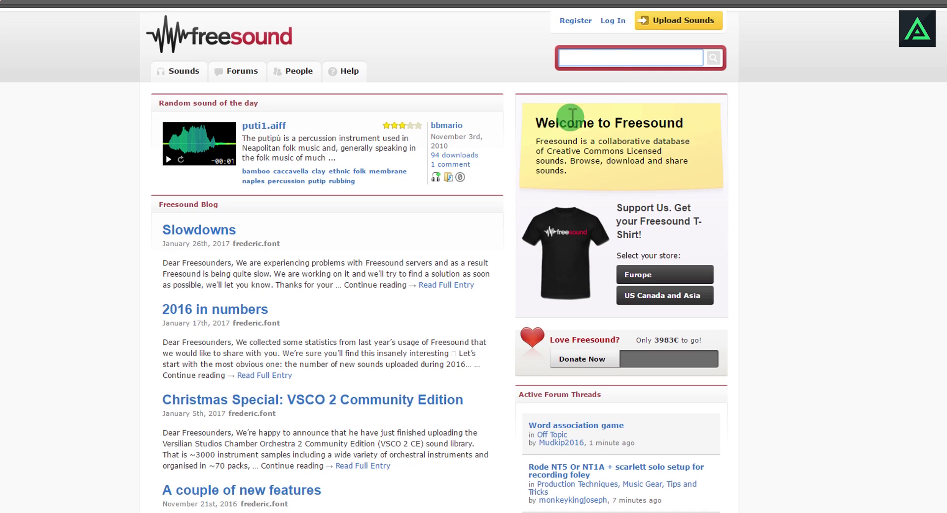
left_click(609, 59)
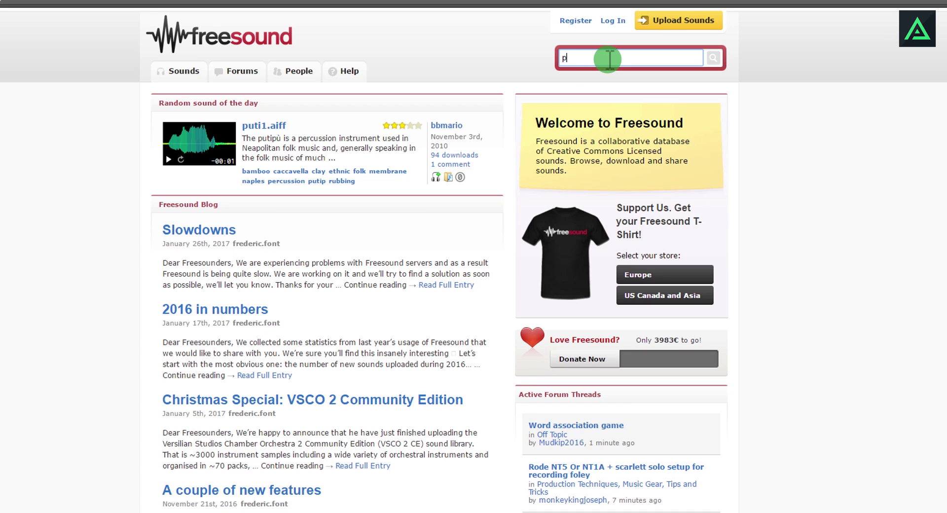
key("Return")
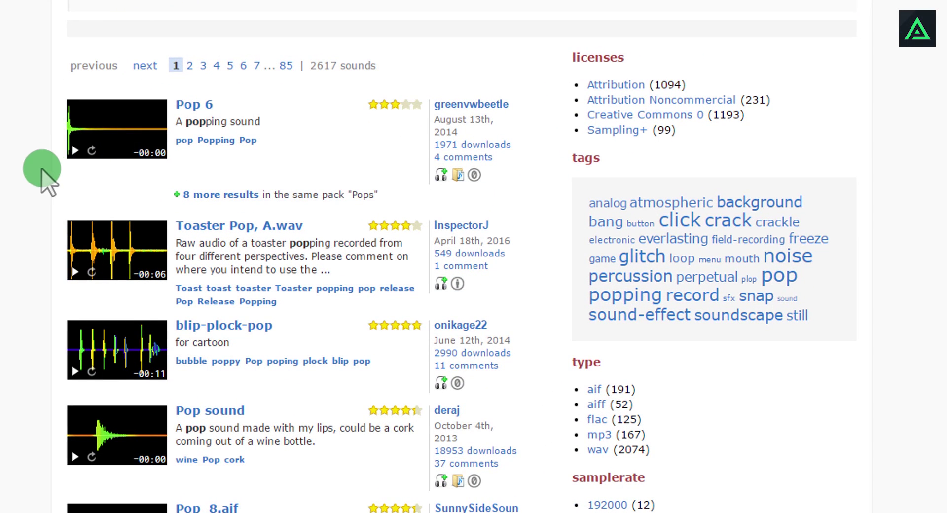
Preview Pop!.wav in the pop results and open its sound page
scroll(43, 175, "down", 3)
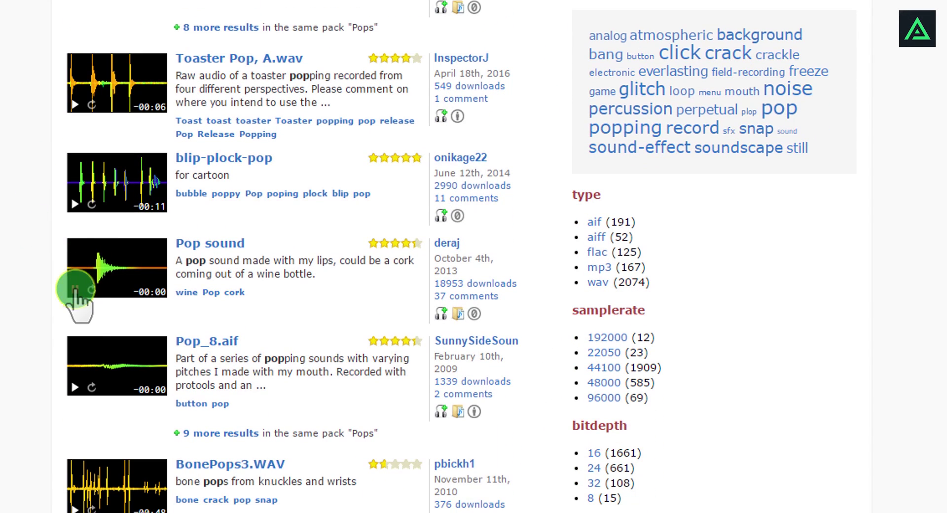
scroll(10, 262, "down", 12)
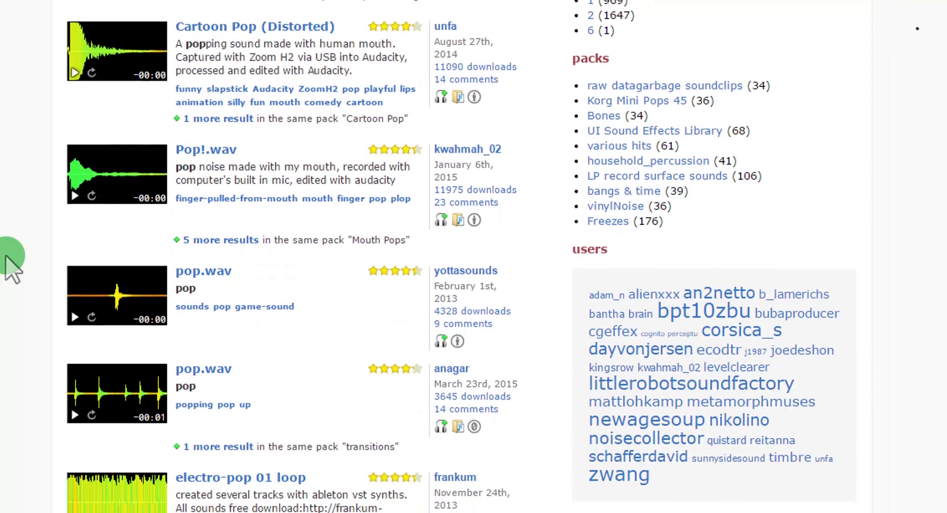
left_click(75, 196)
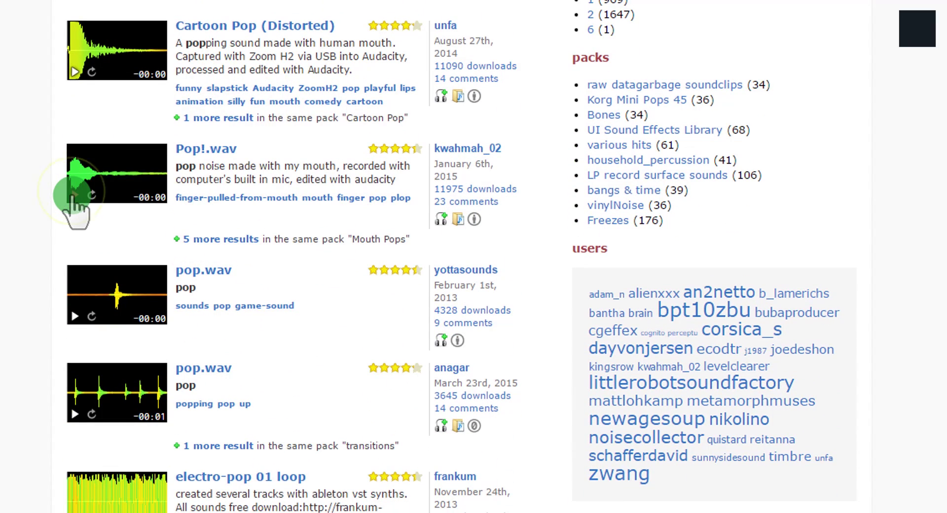
left_click(226, 151)
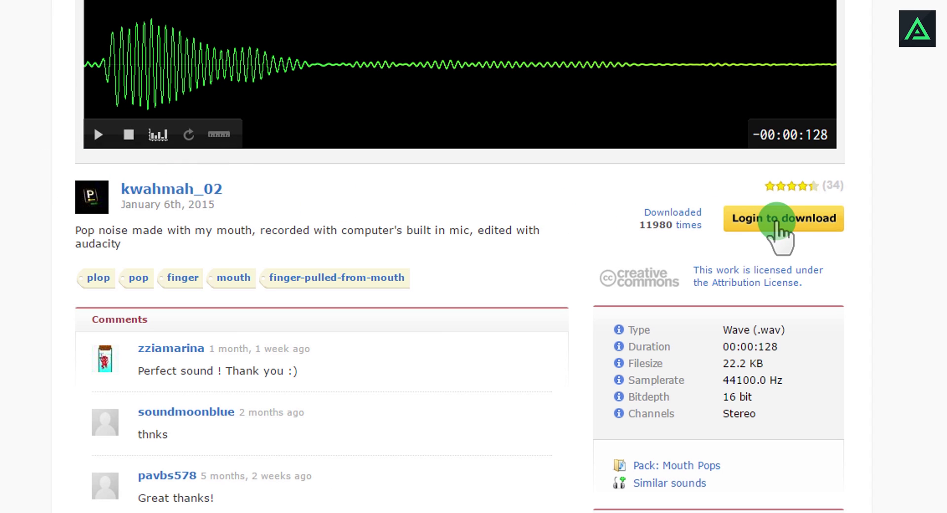
Log in to Freesound with the account username and password, then download Pop!.wav
left_click(785, 220)
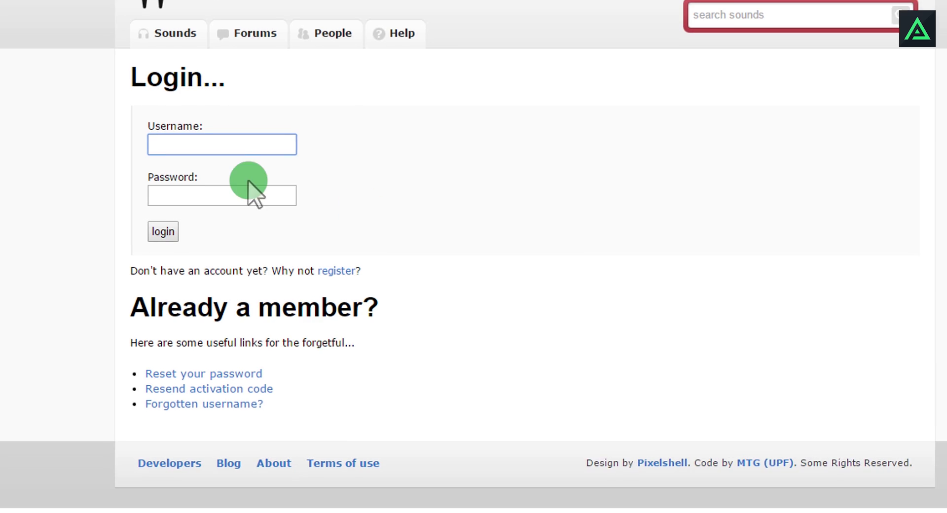
key("Tab")
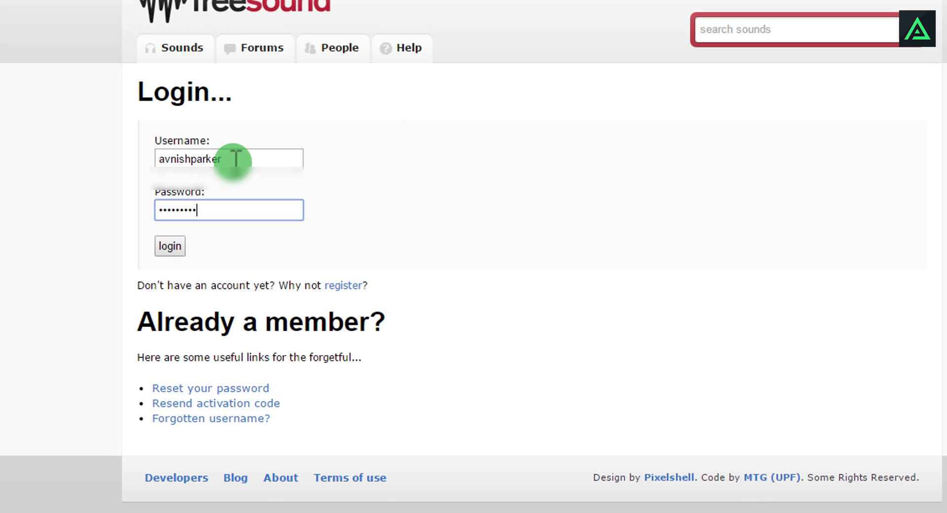
key("Return")
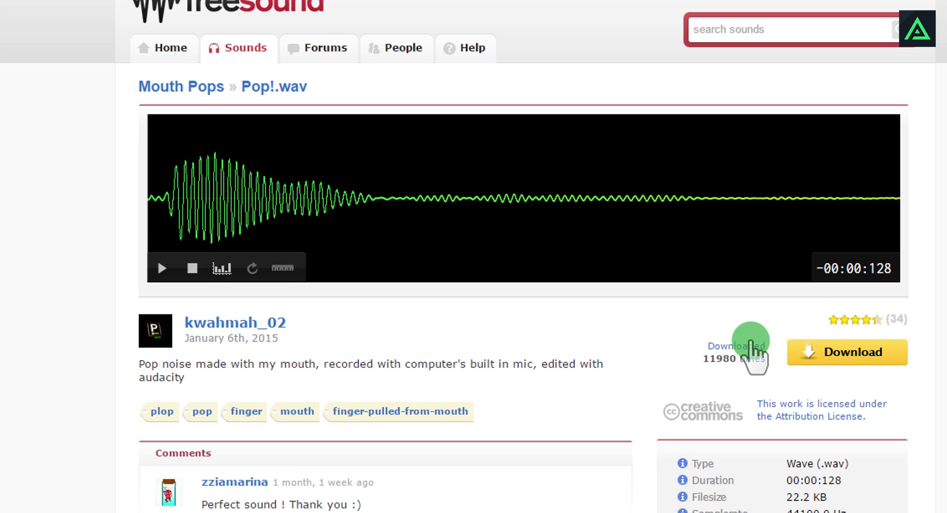
left_click(831, 354)
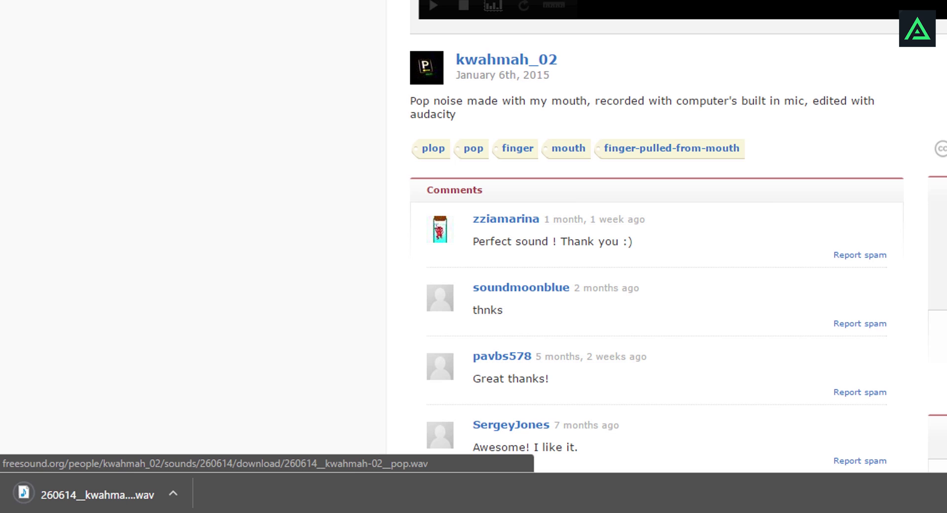
Drop the downloaded pop .wav onto track A1 after the one-second mark and play back its timing
left_click_drag(117, 498, 425, 387)
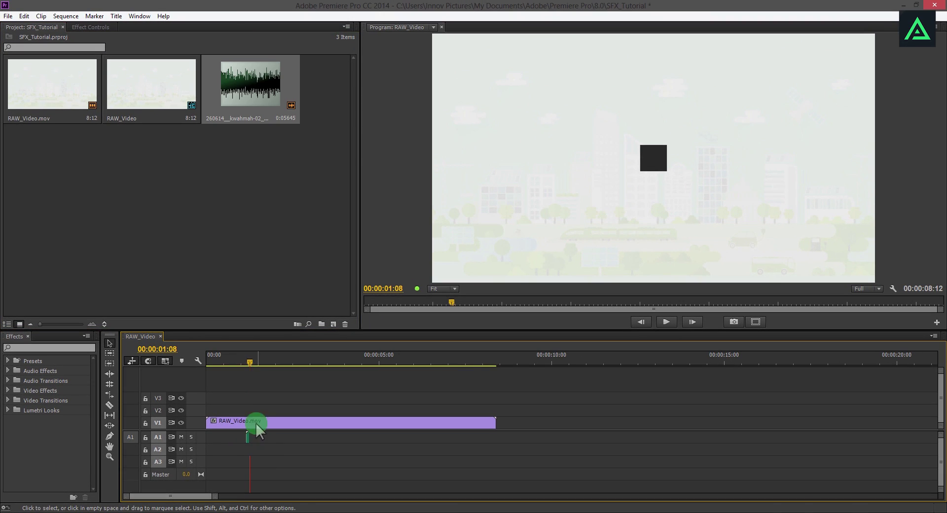
left_click(249, 362)
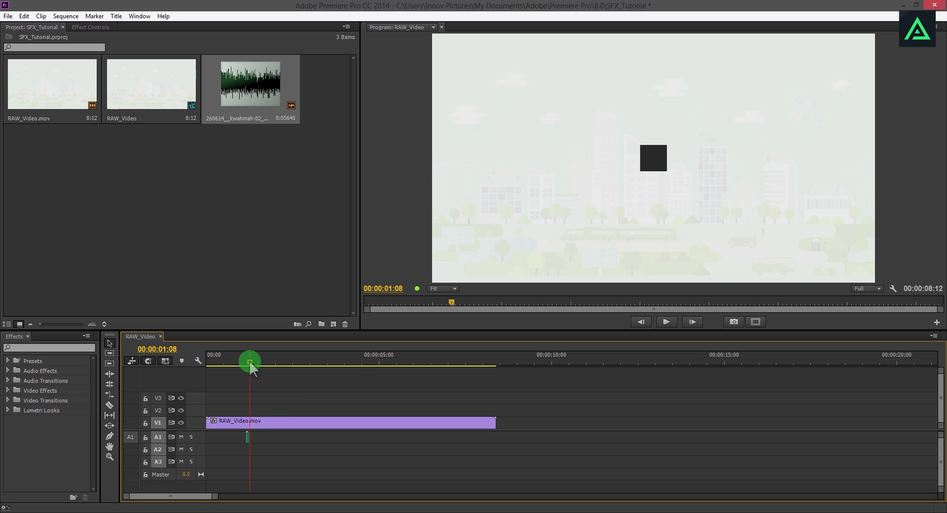
left_click_drag(250, 362, 235, 363)
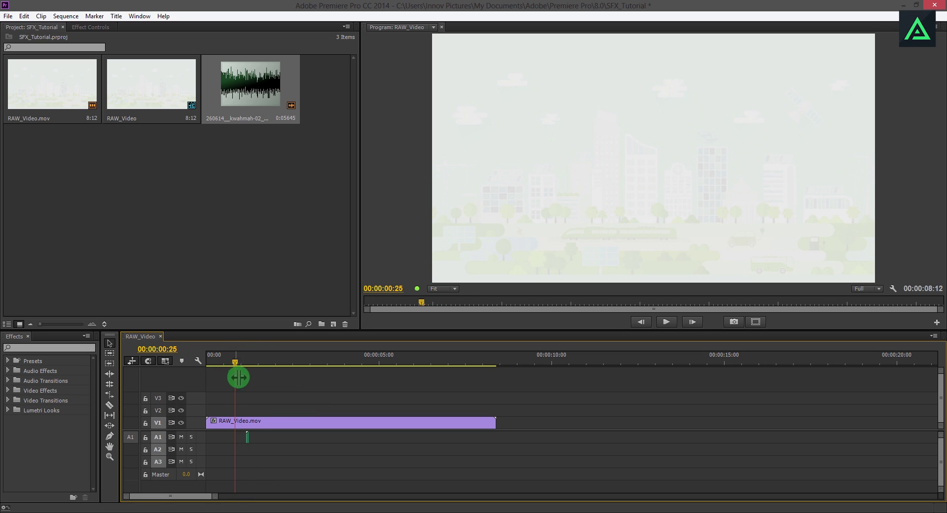
left_click(665, 324)
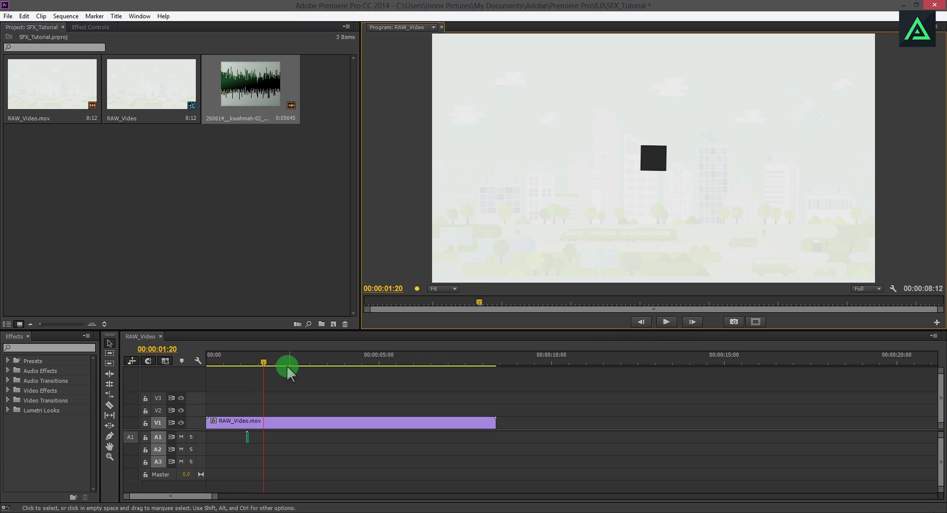
left_click(274, 377)
left_click_drag(216, 496, 192, 496)
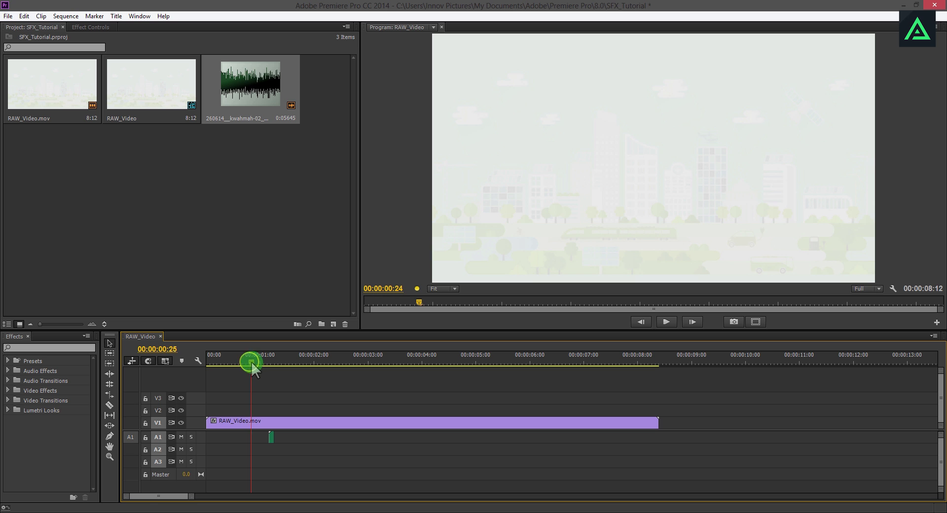
left_click(666, 322)
Stop playback at 00:00:01:17, enlarge track A1 to show the waveform, and zoom the timeline
left_click(666, 322)
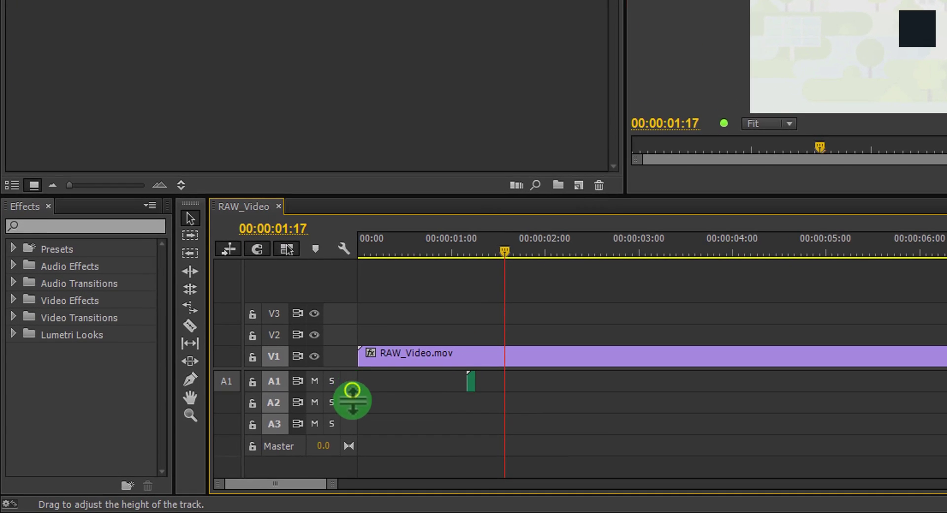
left_click_drag(303, 407, 303, 423)
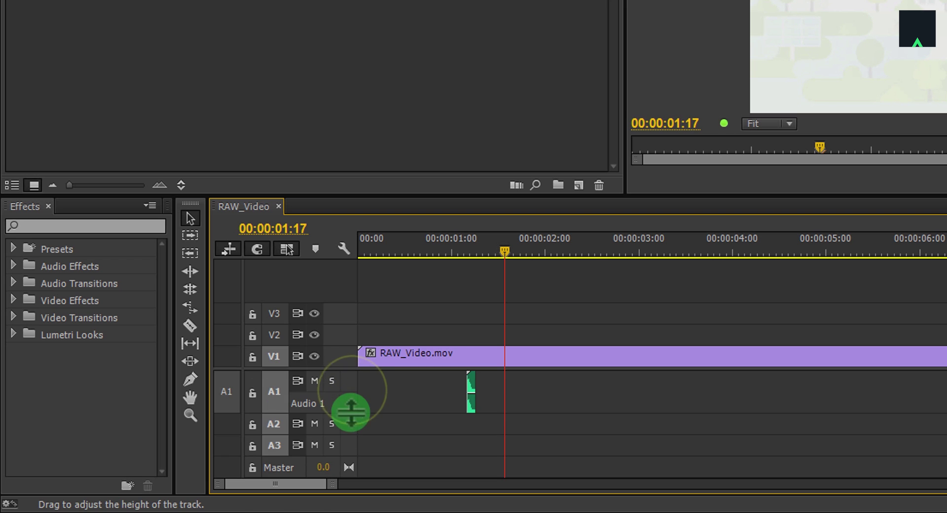
left_click_drag(334, 484, 298, 486)
Replay the section around the pop several times, leaving the playhead at 00:00:01:26
left_click(582, 253)
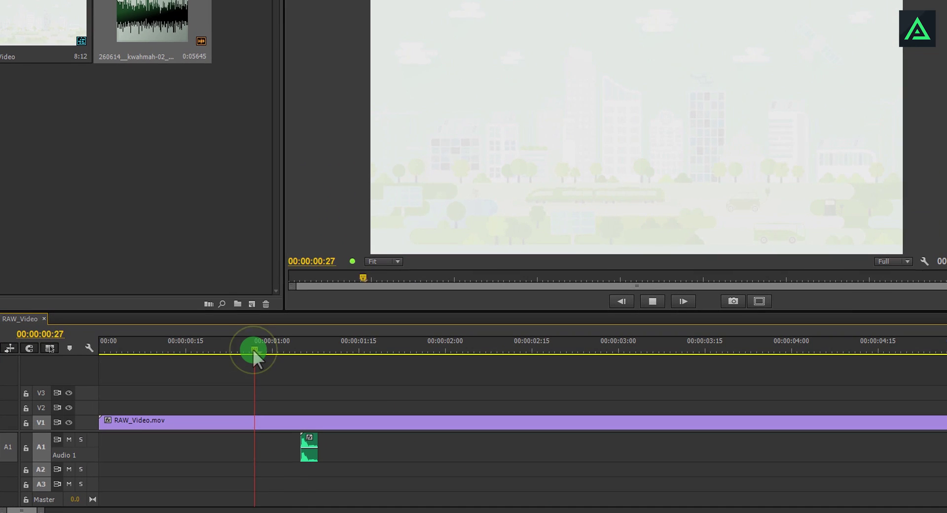
left_click(240, 350)
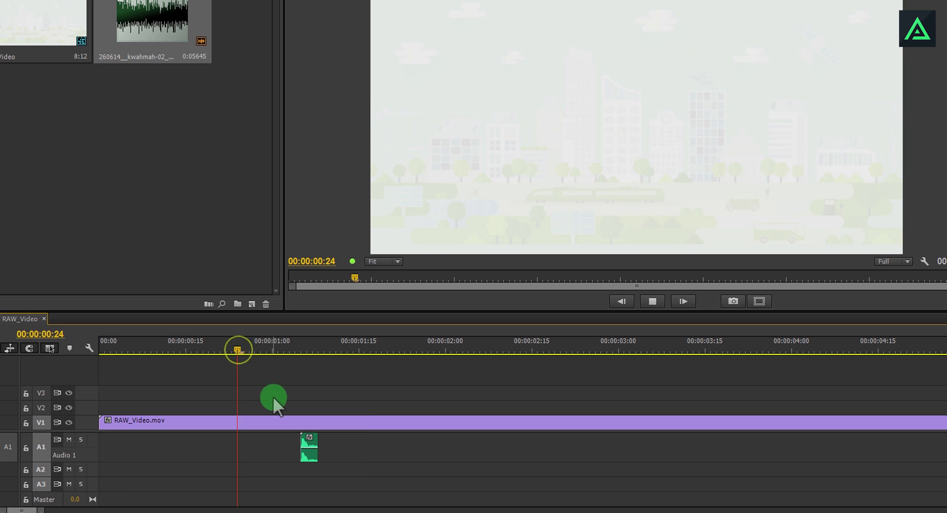
left_click(199, 348)
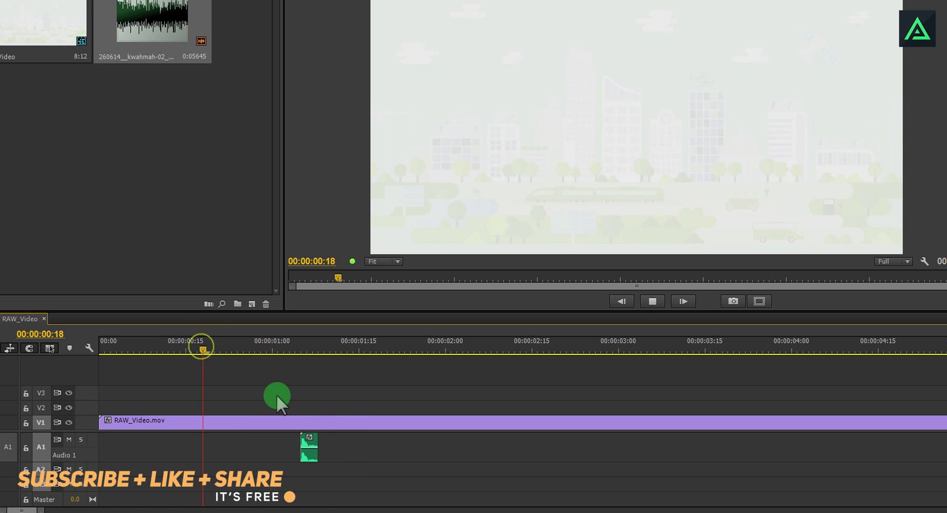
left_click(267, 350)
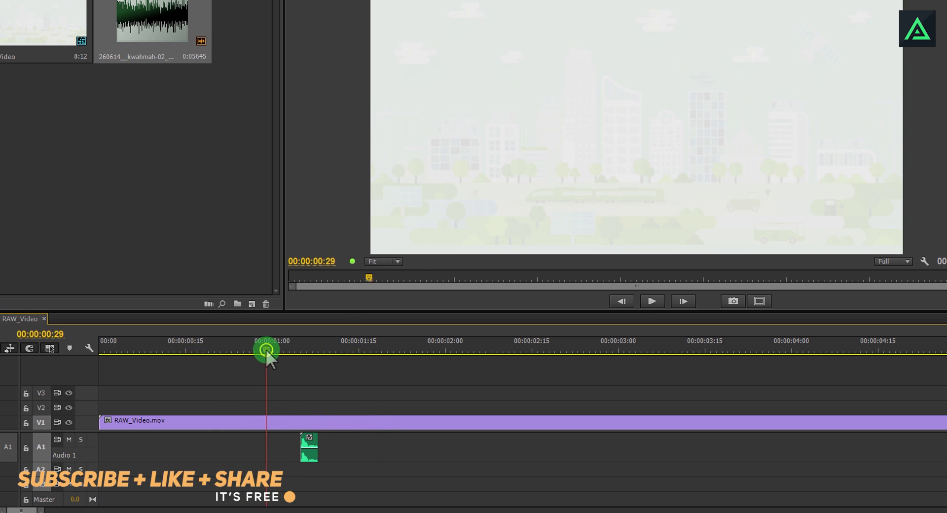
left_click_drag(383, 349, 411, 357)
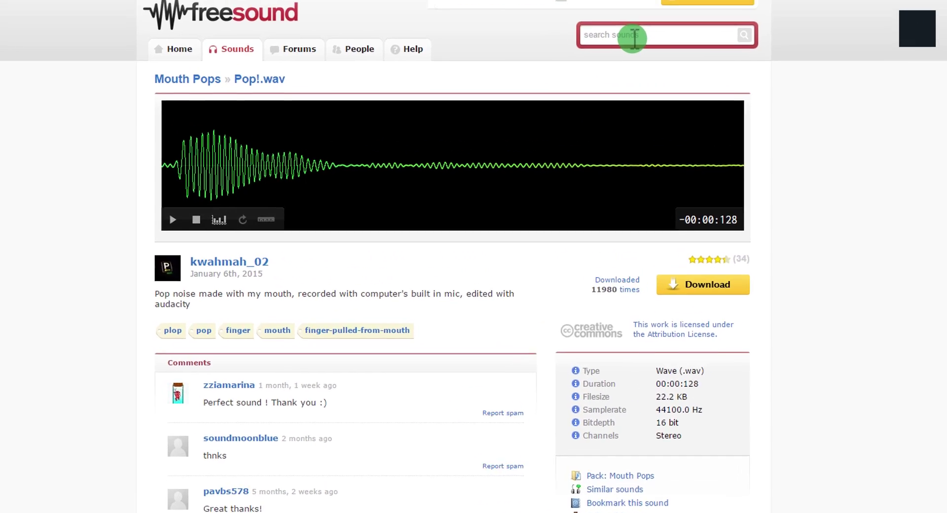
Search Freesound for 'woosh', download Wooshs 01.wav, and place it on A1 at 00:00:01:21
left_click(633, 36)
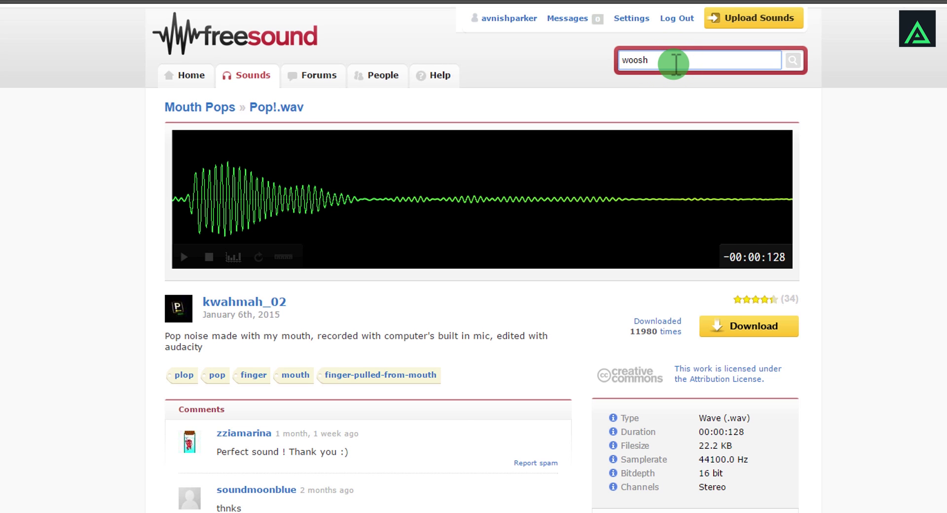
type("woosh")
key("Return")
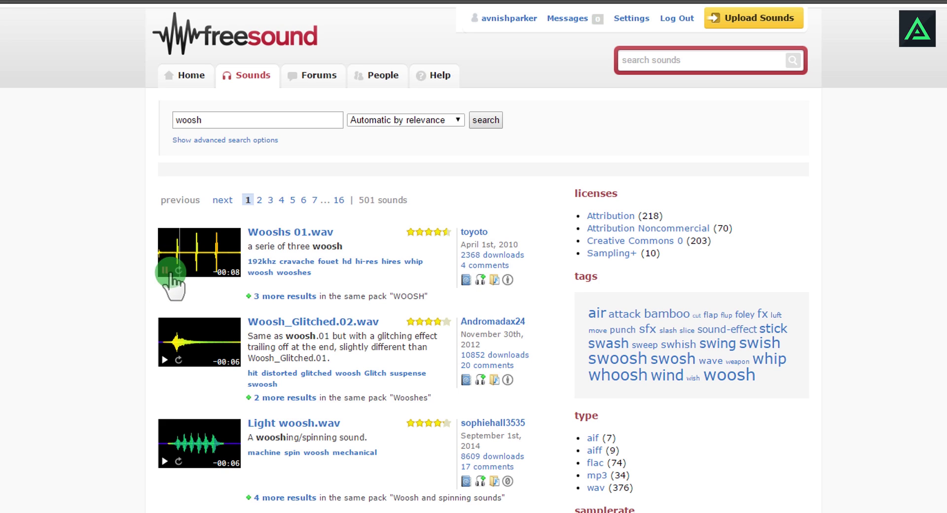
left_click(304, 236)
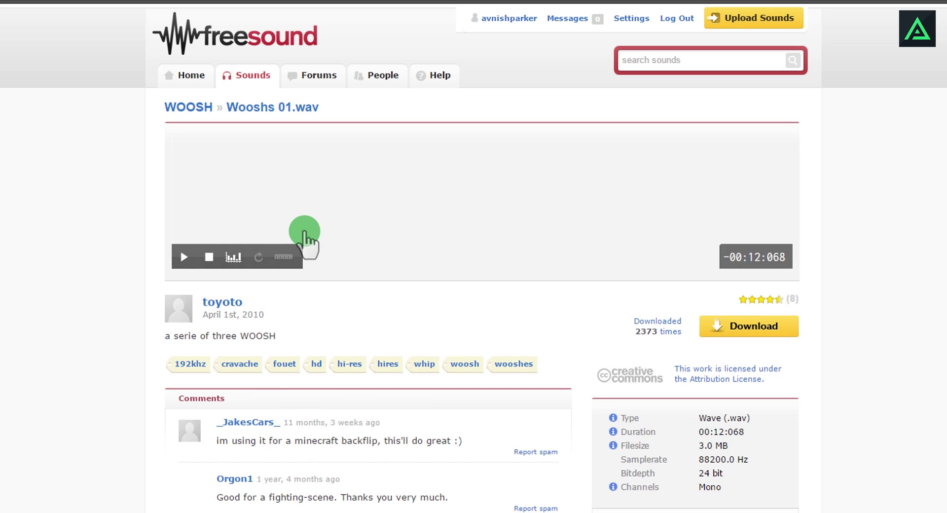
left_click(732, 330)
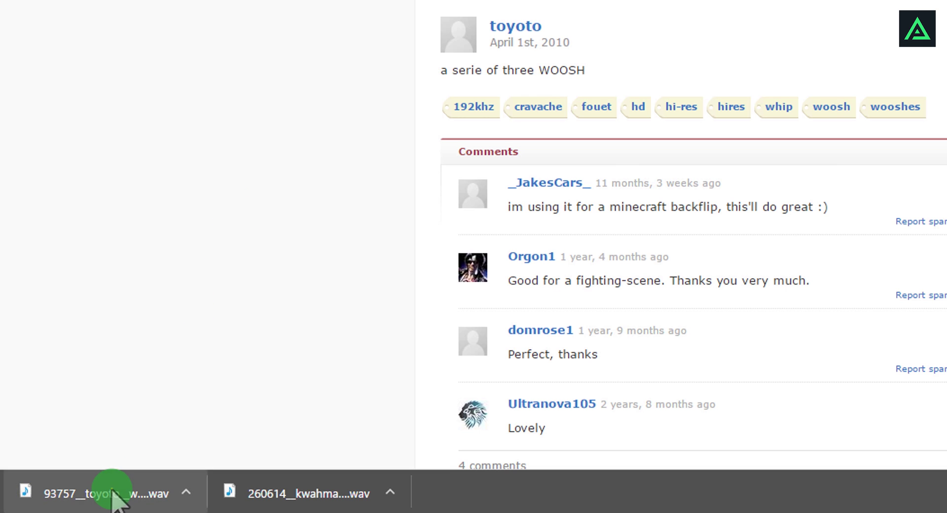
left_click_drag(116, 496, 105, 494)
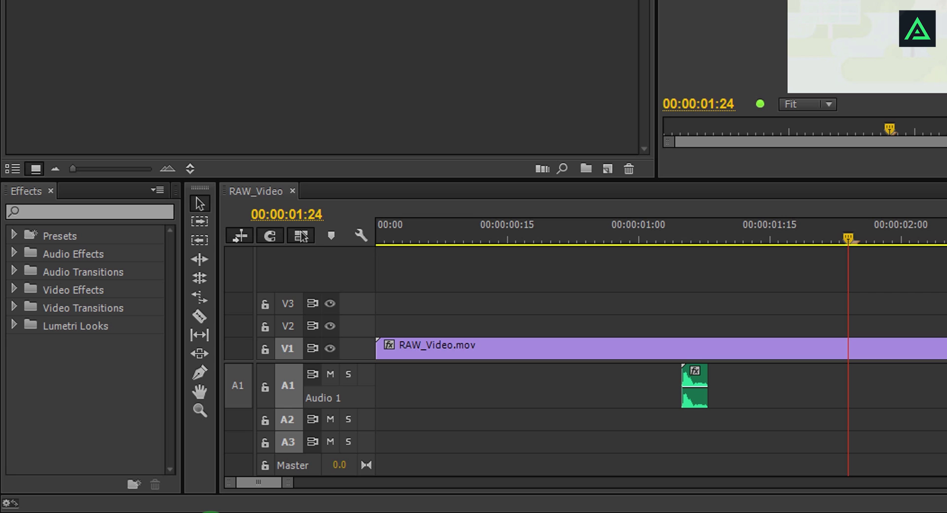
left_click_drag(684, 394, 809, 388)
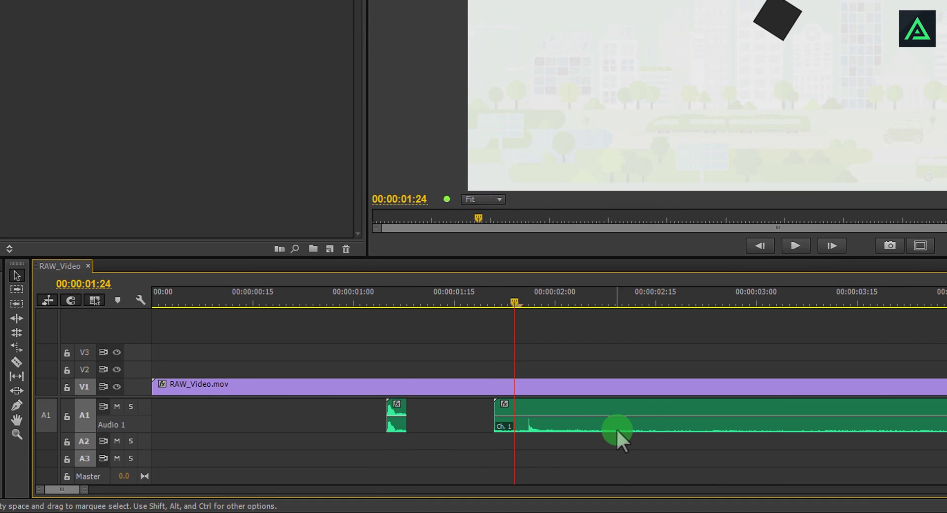
Razor the woosh clip around the short burst near 00:00:04:15 and delete the parts before and after
scroll(616, 437, "down", 4)
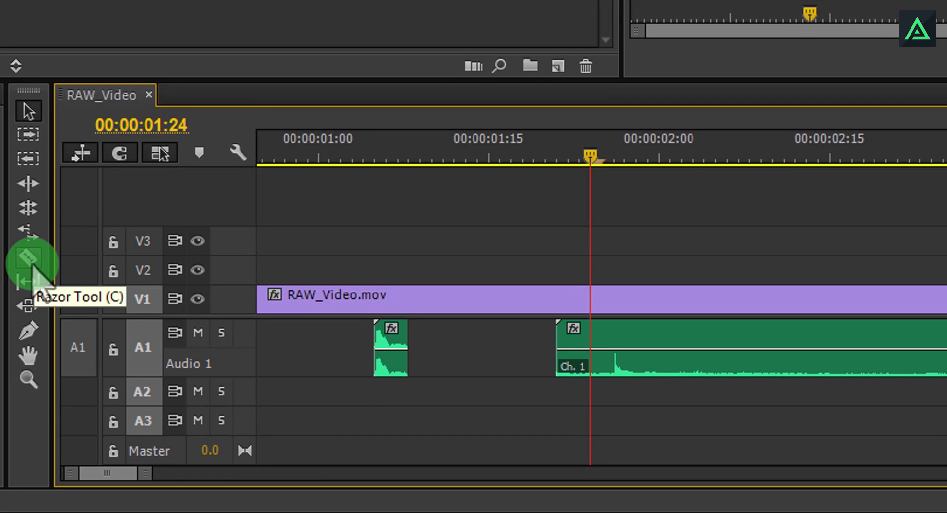
left_click(31, 261)
left_click(946, 369)
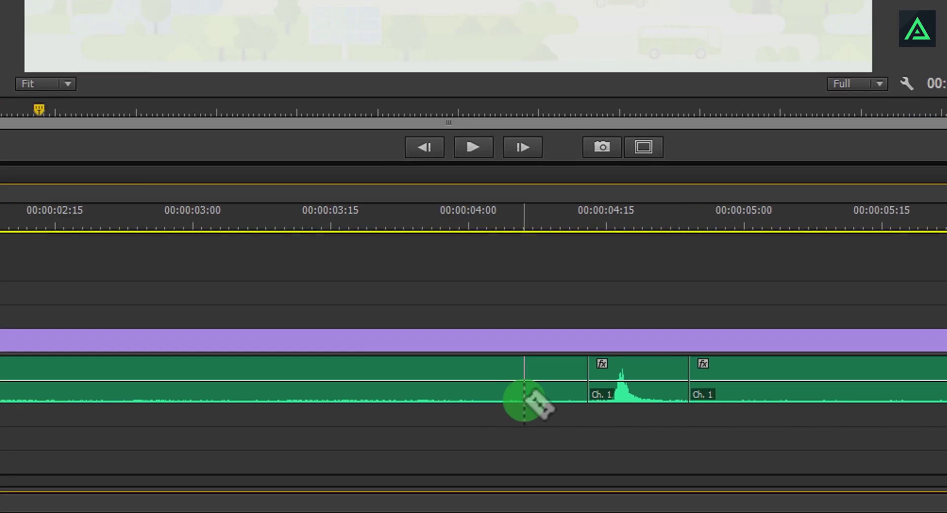
left_click(28, 292)
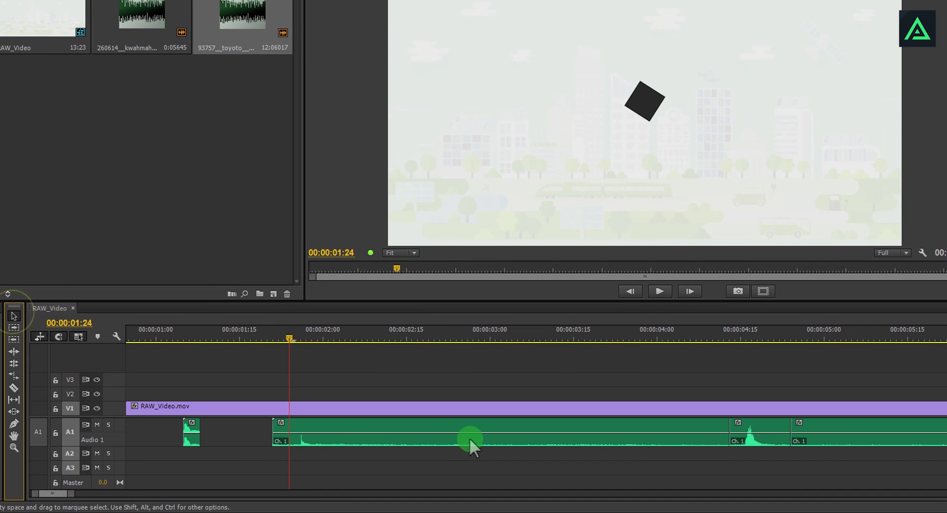
left_click(472, 436)
key("Delete")
left_click(833, 425)
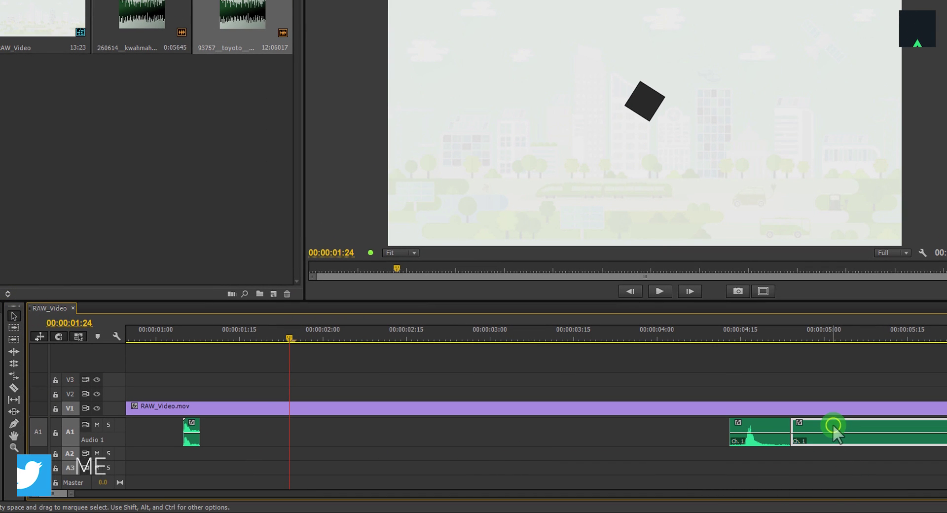
key("Delete")
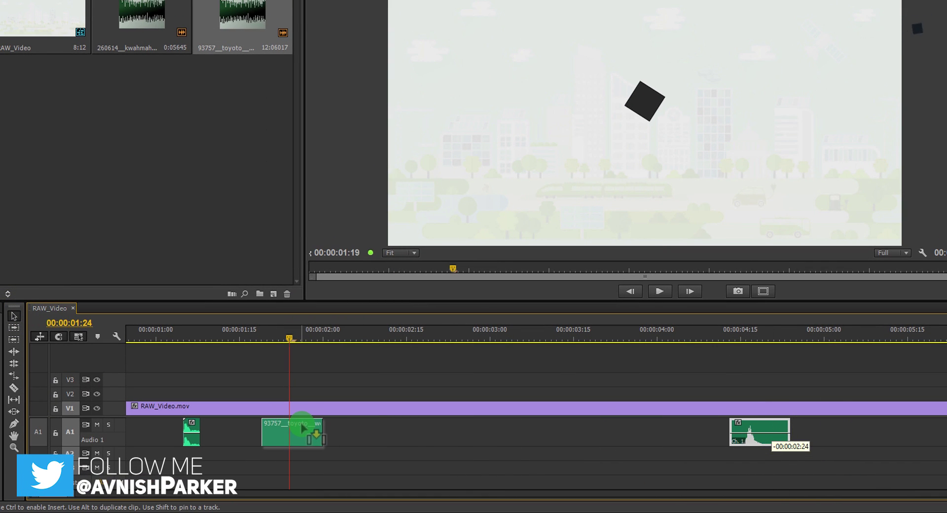
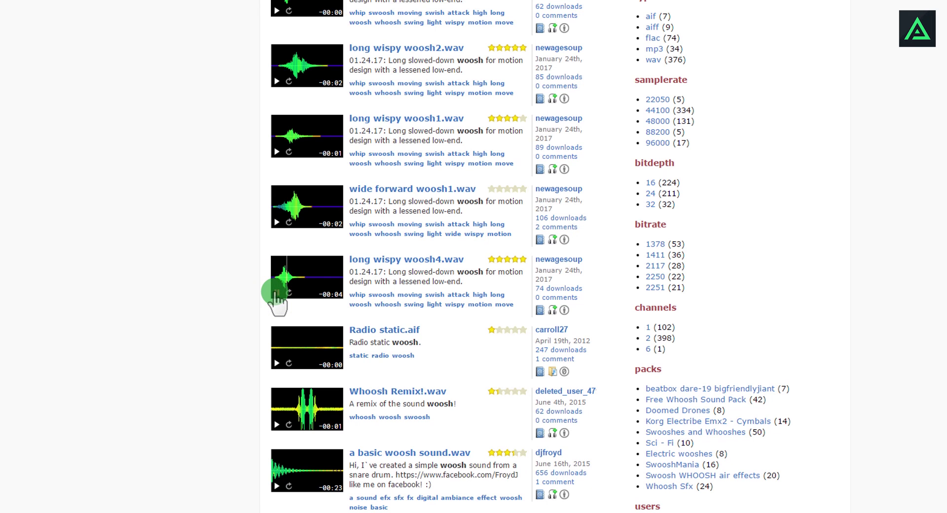
Preview the 04792 whoosh and basic woosh.wav results on Freesound
scroll(275, 296, "down", 7)
left_click(277, 363)
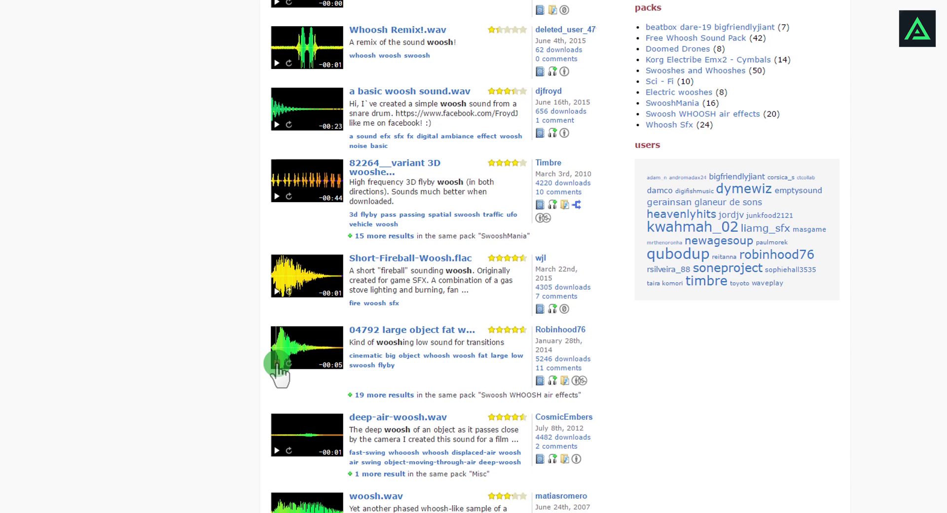
scroll(218, 321, "down", 2)
scroll(217, 321, "up", 5)
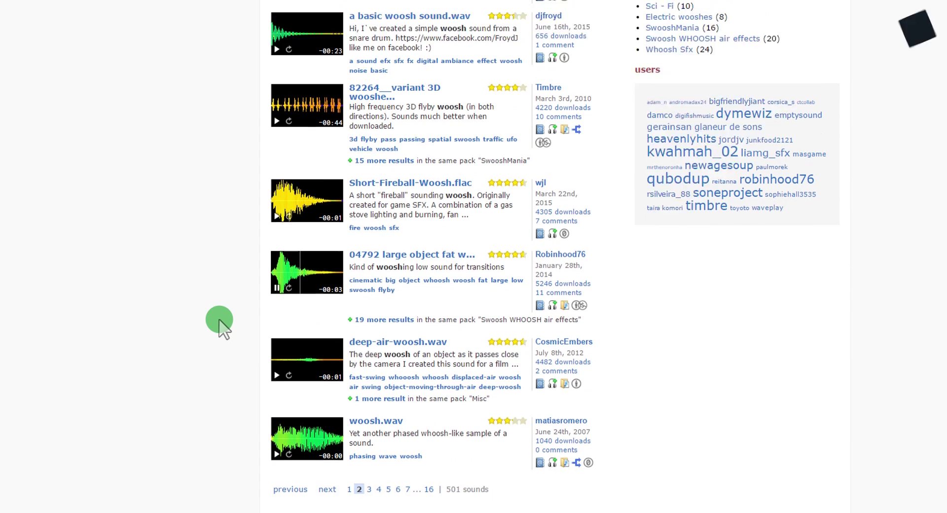
left_click(277, 268)
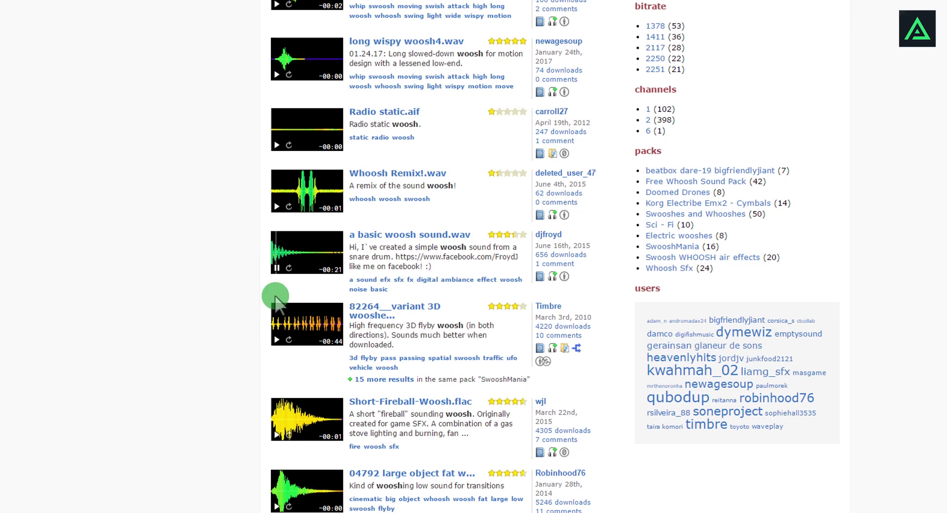
left_click(276, 269)
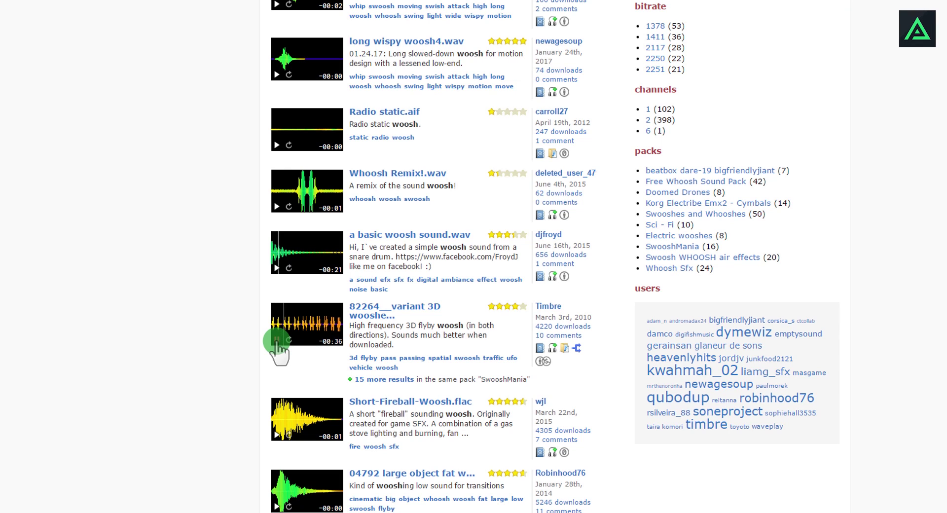
Preview long wispy woosh3.wav, open its page, and bring the downloaded file into Premiere's timeline
scroll(278, 343, "up", 15)
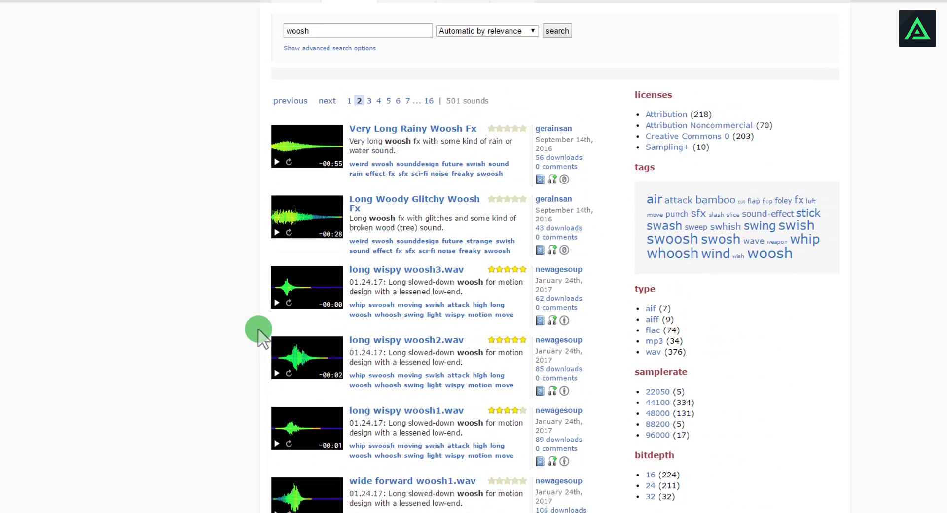
left_click(278, 373)
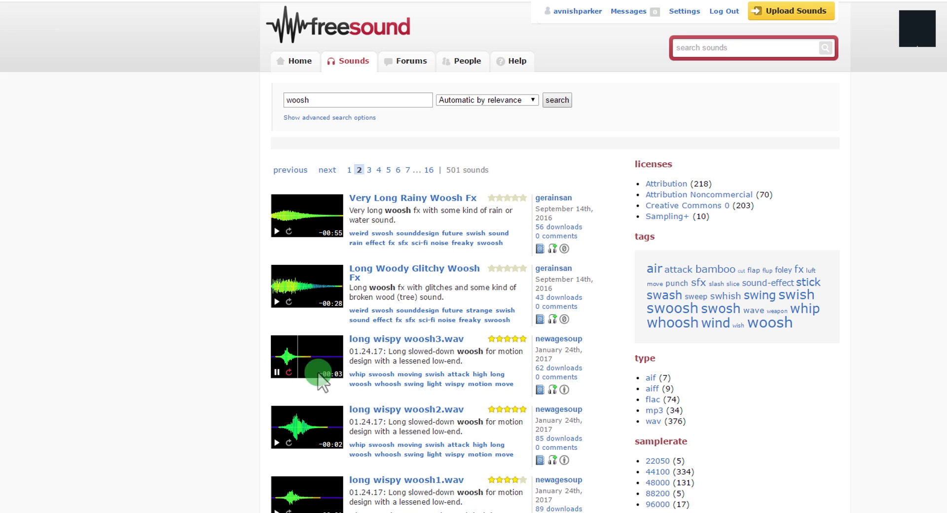
left_click(396, 340)
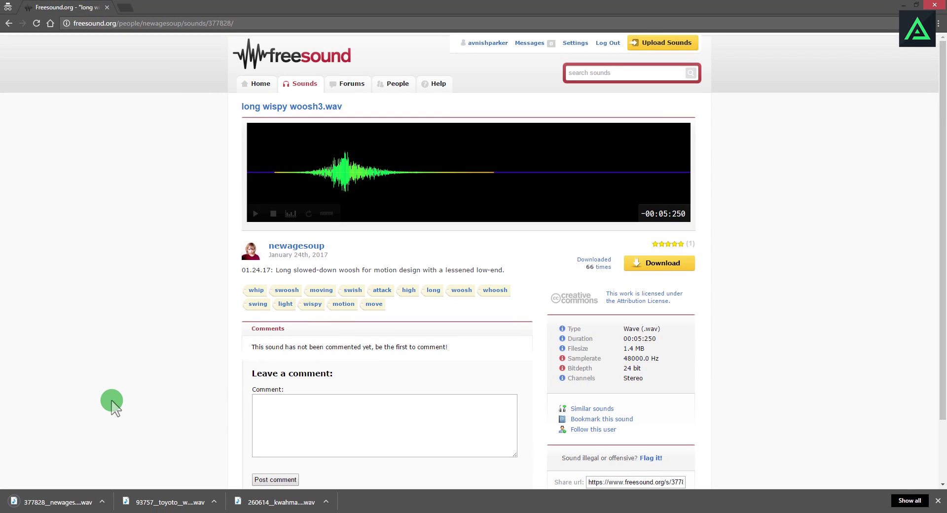
left_click_drag(74, 498, 546, 448)
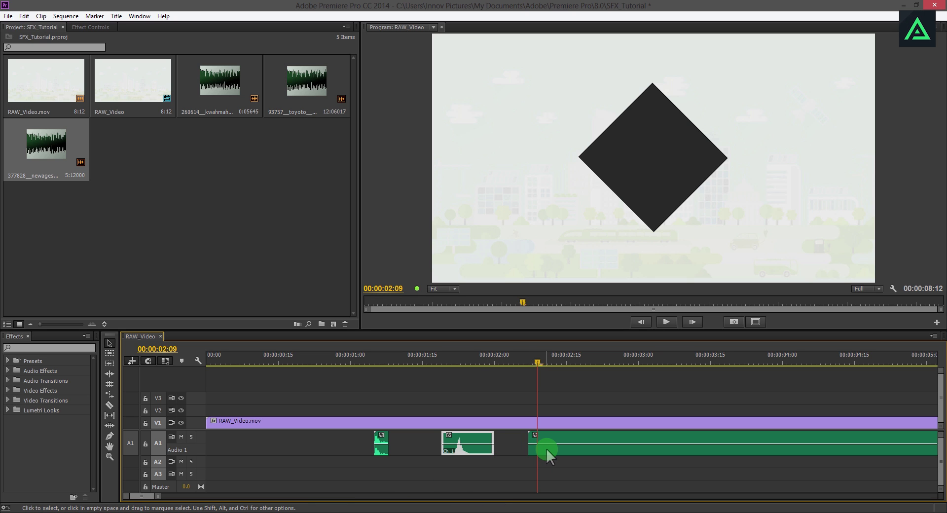
Trim the silent start off the whoosh clip and preview it around two seconds
scroll(546, 448, "down", 5)
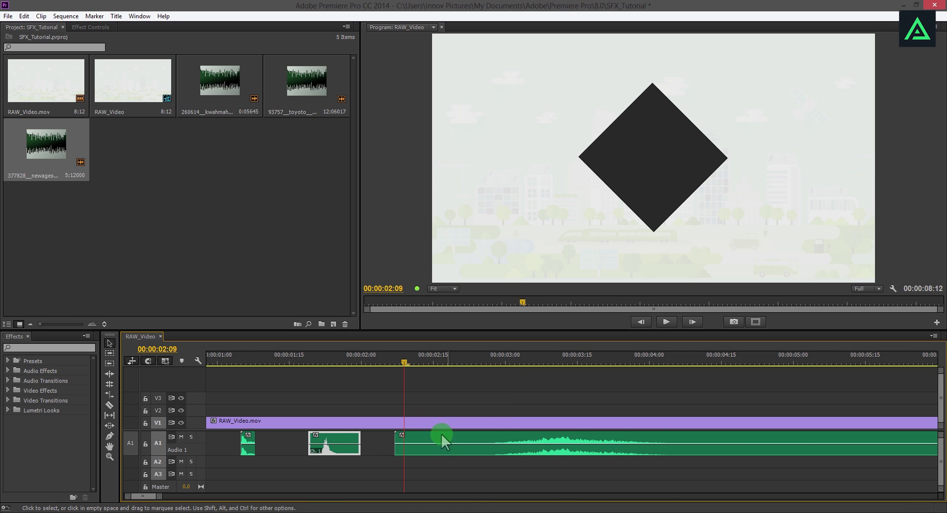
left_click_drag(395, 440, 416, 451)
left_click(338, 361)
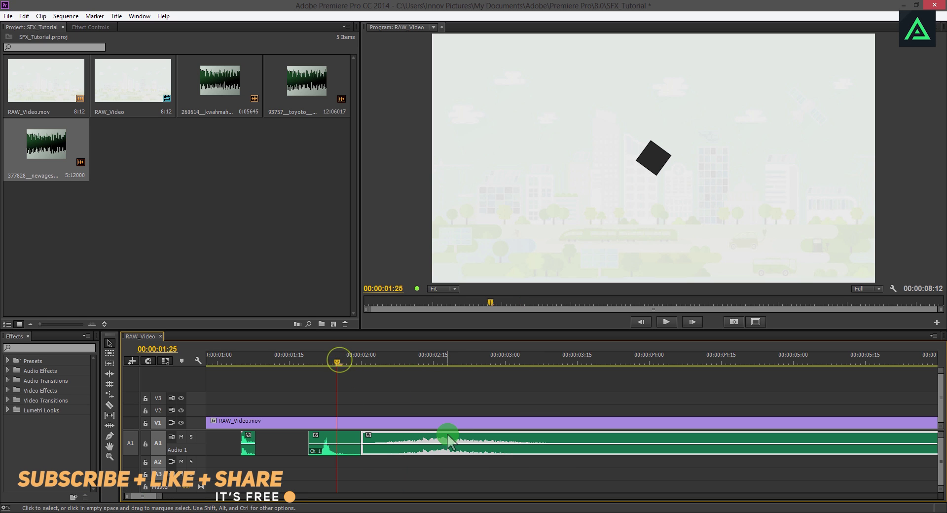
key("space")
left_click(371, 389)
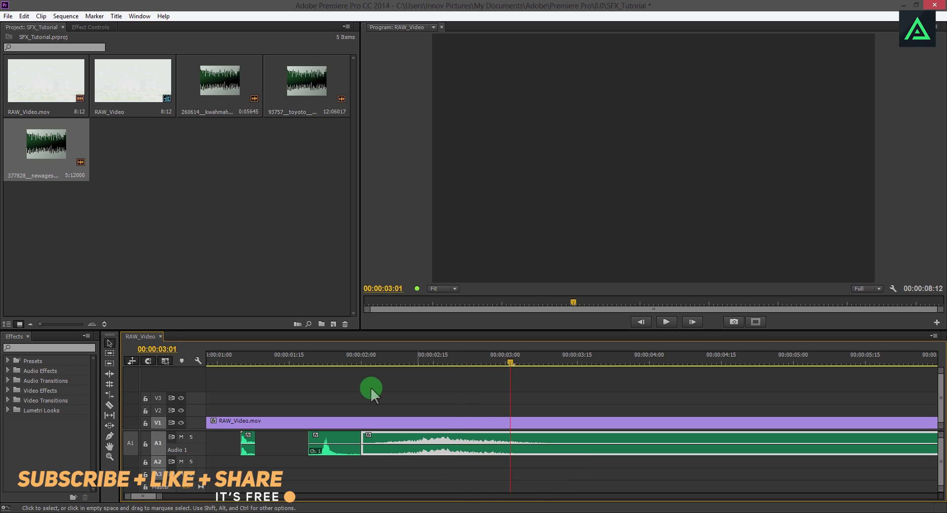
left_click(353, 363)
key("space")
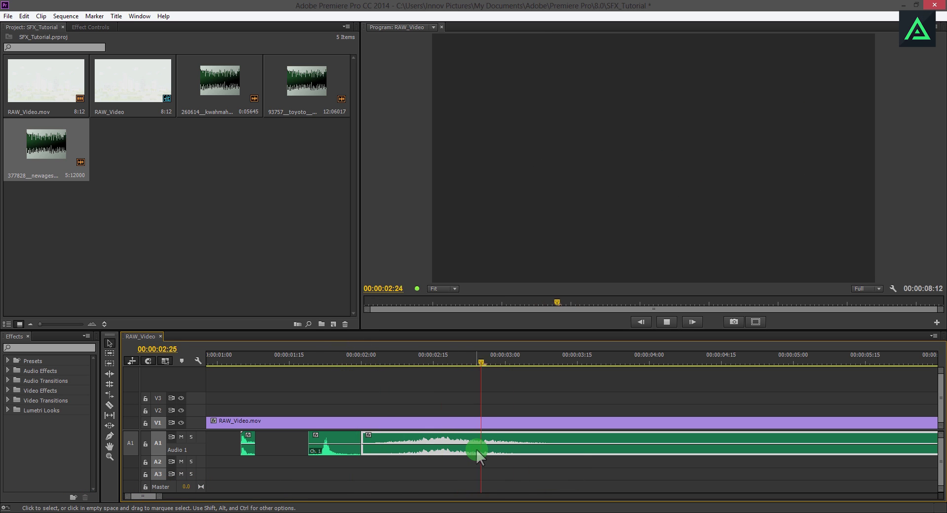
Move the whoosh clip onto track A2 just before 00:00:02:00, check sync, and enlarge A2
left_click(477, 450)
left_click_drag(476, 450, 436, 460)
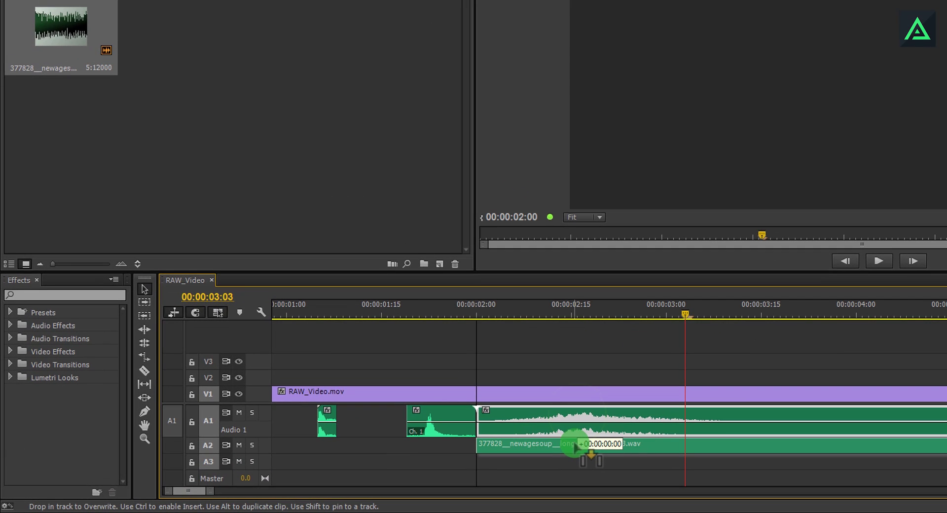
left_click_drag(576, 446, 528, 450)
left_click(438, 309)
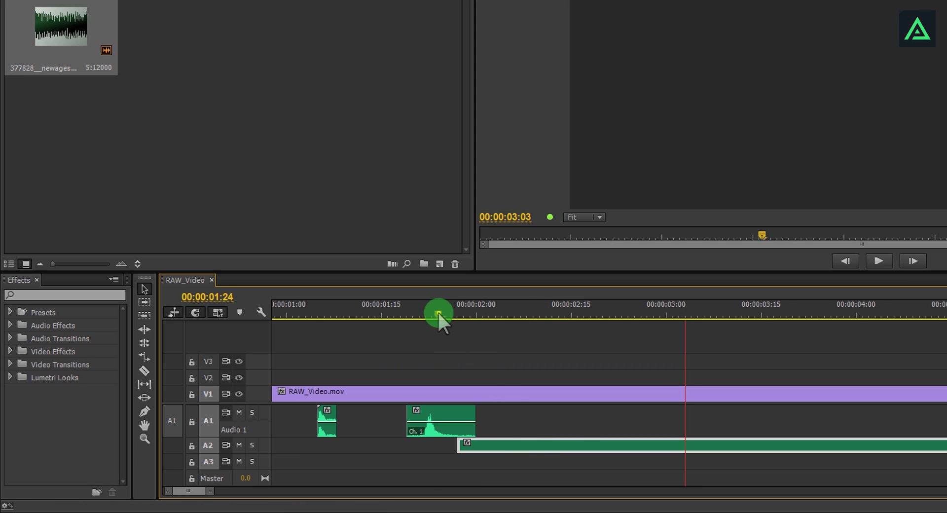
key("space")
key("space")
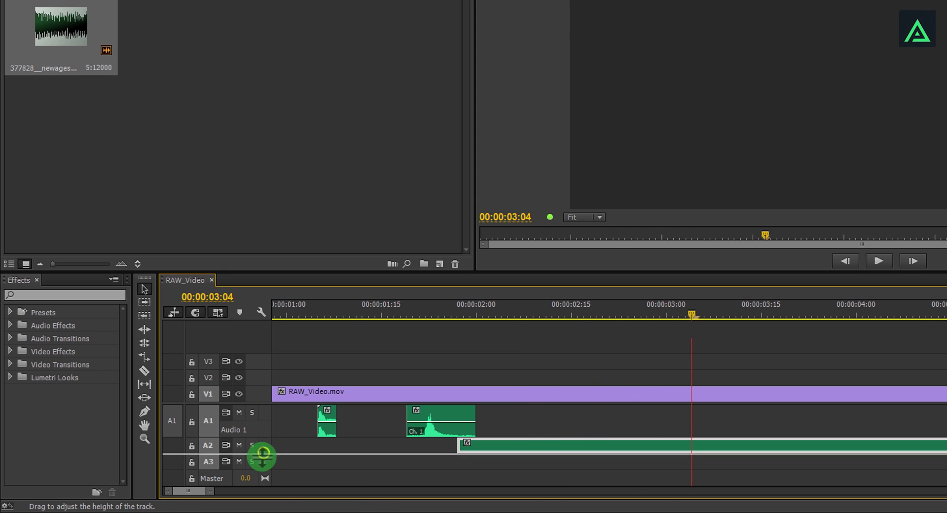
left_click_drag(260, 453, 262, 471)
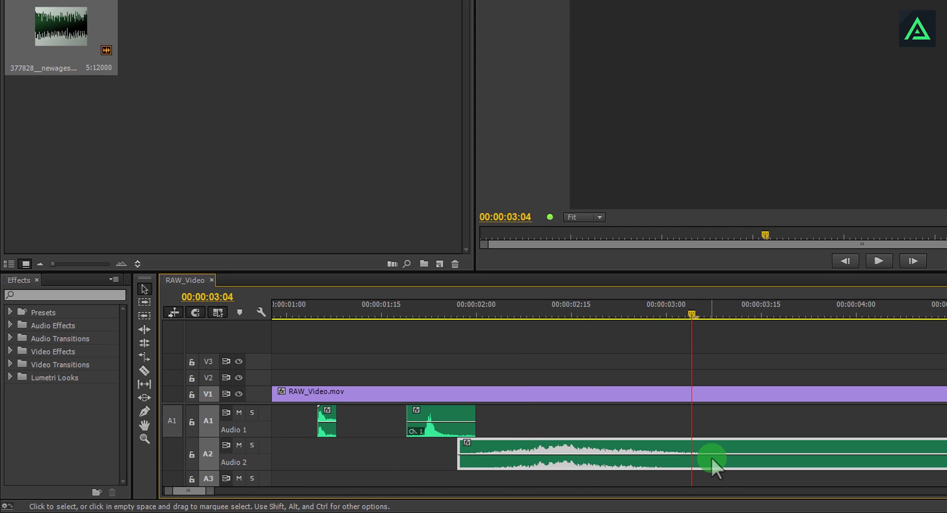
Split the A2 whoosh clip at 00:00:03:04 and delete its leftover tail
left_click(144, 370)
left_click(723, 449)
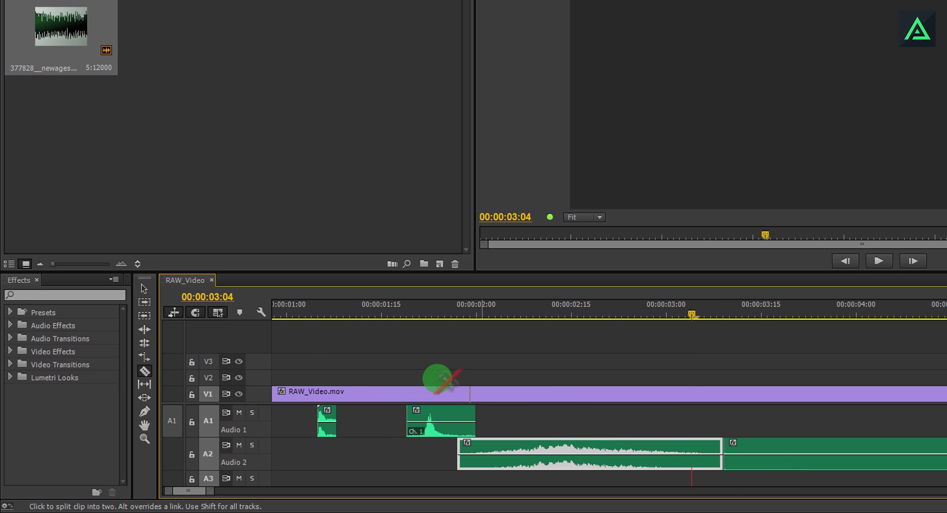
left_click(144, 288)
left_click(817, 466)
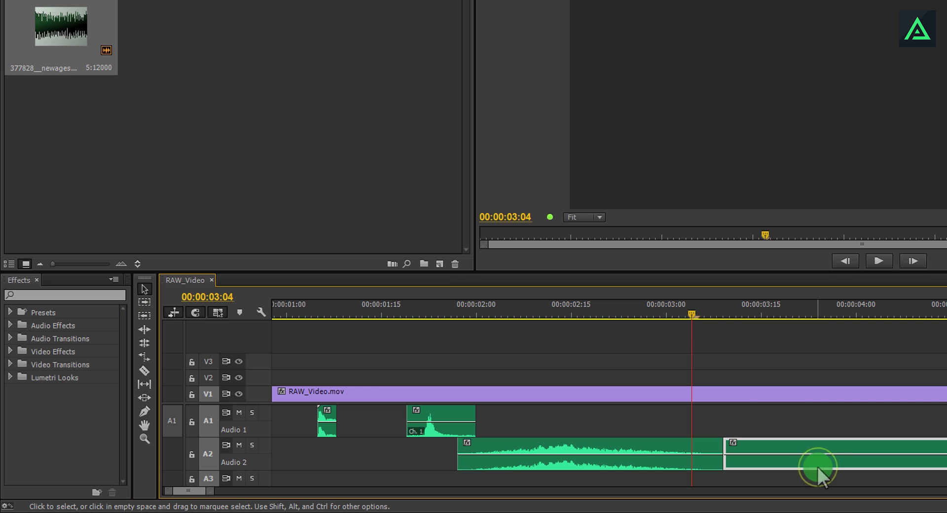
key("Delete")
left_click(677, 444)
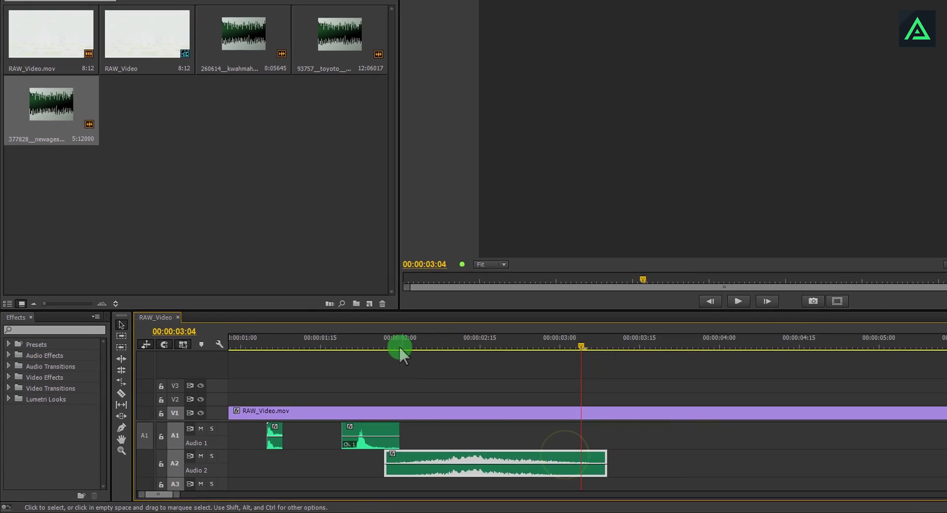
Preview the trimmed whoosh from 00:00:02:02, then raise the A2 clip's volume
left_click(457, 310)
left_click(682, 316)
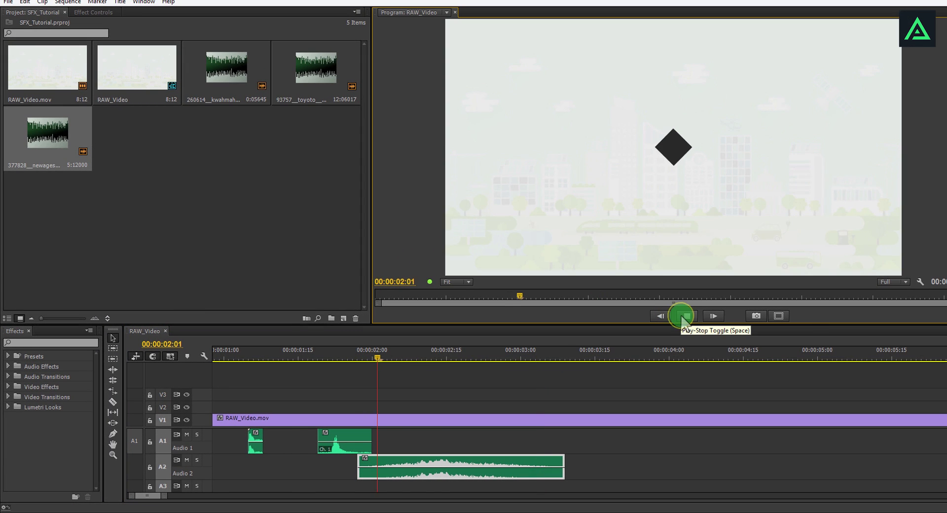
left_click(438, 353)
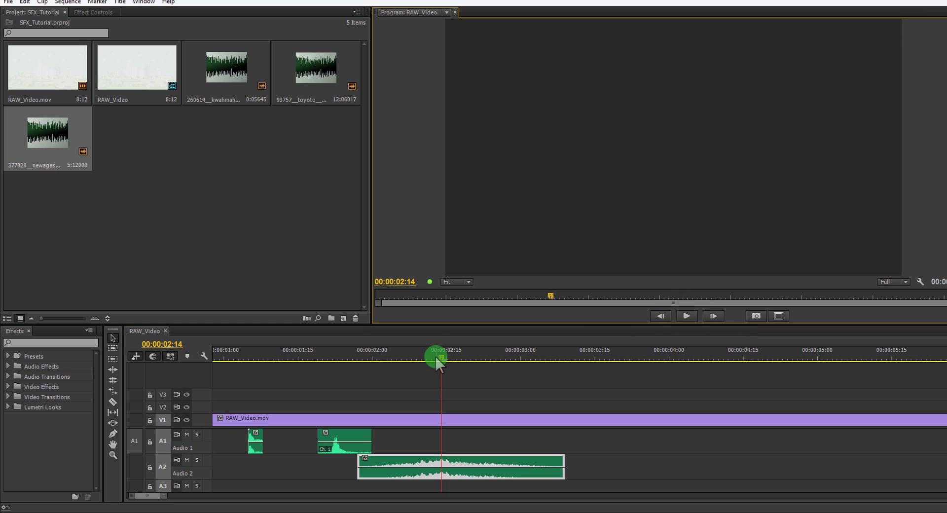
left_click_drag(436, 359, 381, 370)
left_click(686, 317)
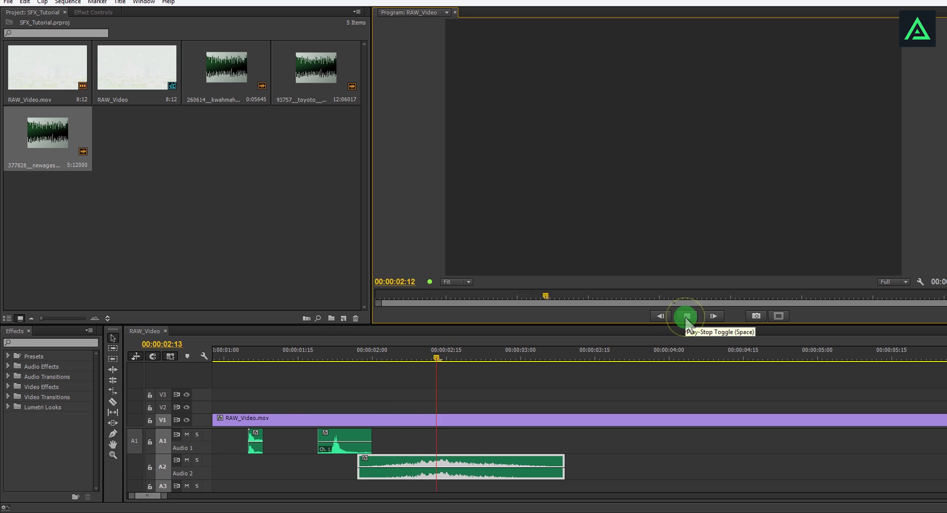
left_click(686, 317)
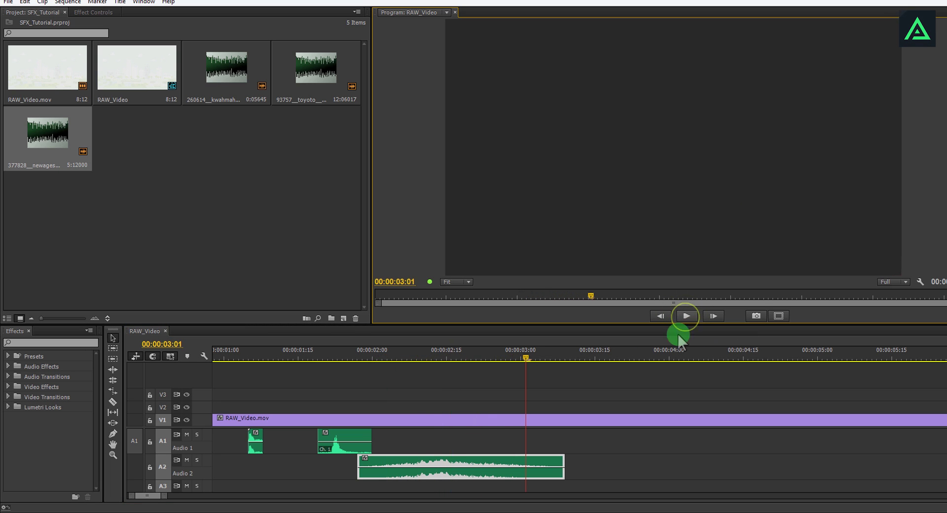
left_click(458, 467, "ctrl")
mouse_move(458, 468)
left_mouse_down()
mouse_move(457, 451)
mouse_move(461, 459)
left_mouse_up()
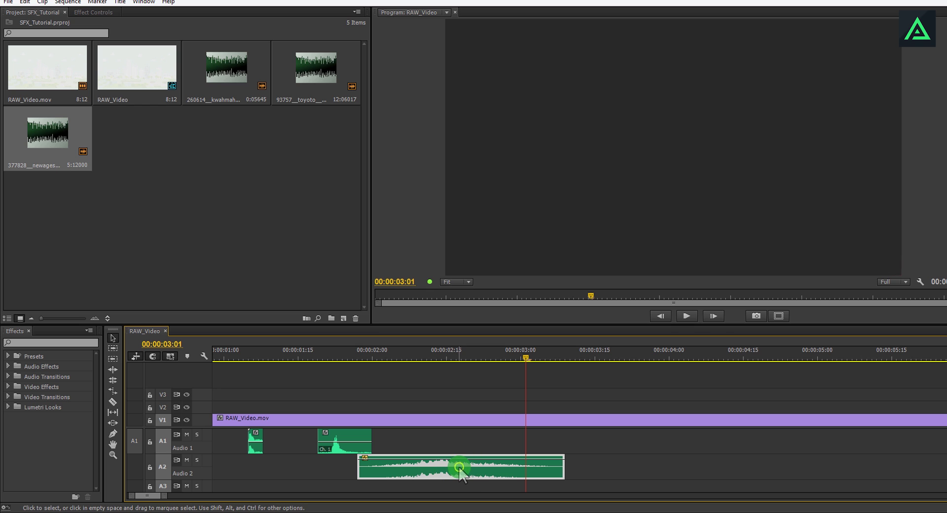
Set the A2 whoosh clip's speed to 200% with Maintain Audio Pitch enabled
right_click(460, 474)
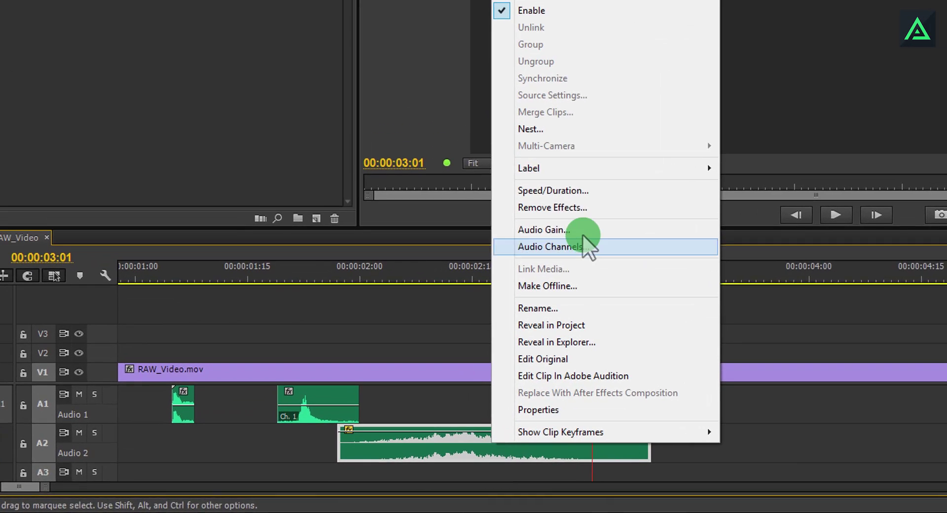
left_click(581, 192)
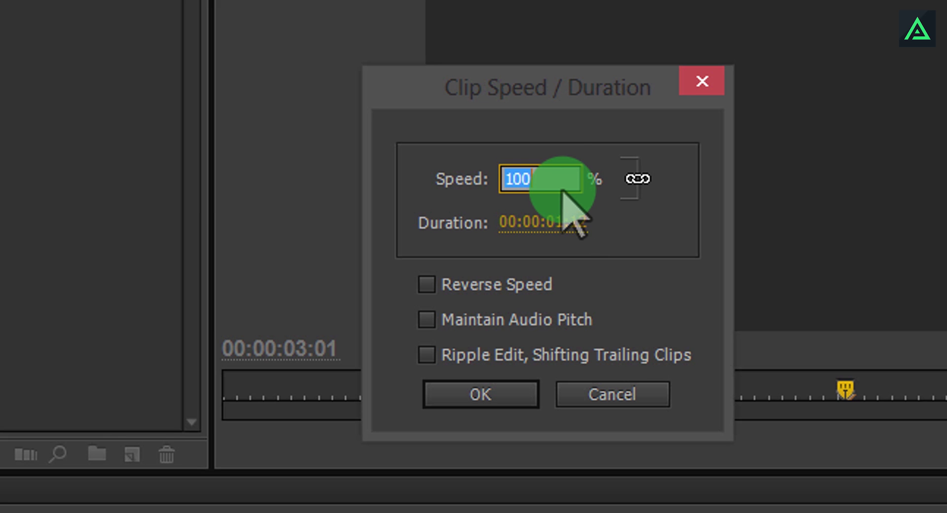
type("20")
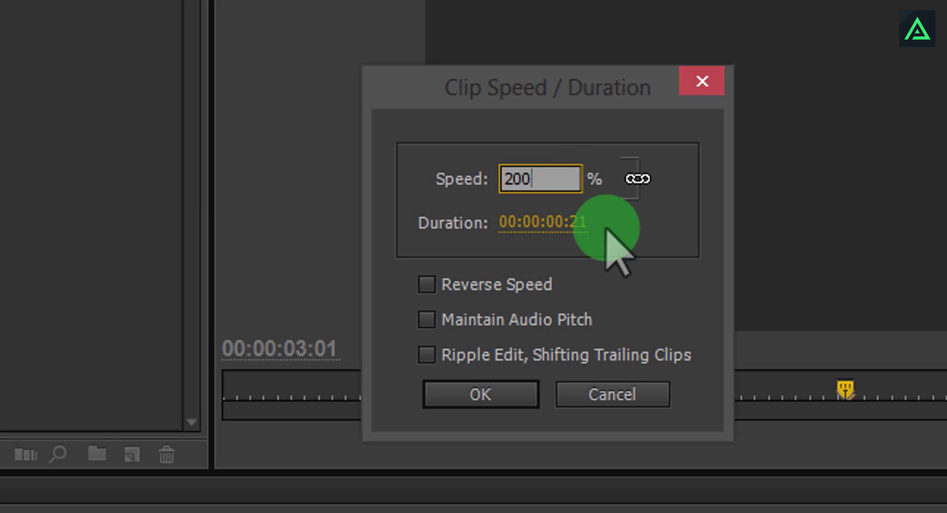
left_click(508, 328)
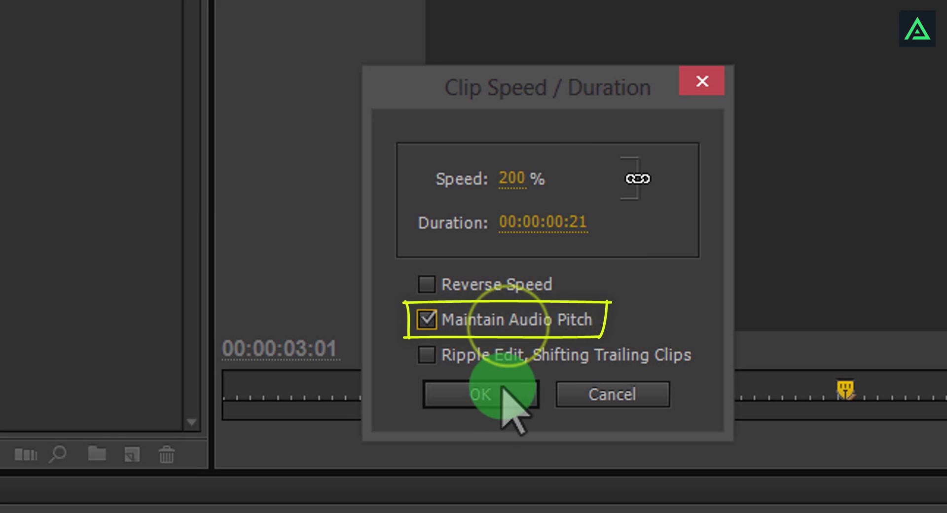
left_click(499, 395)
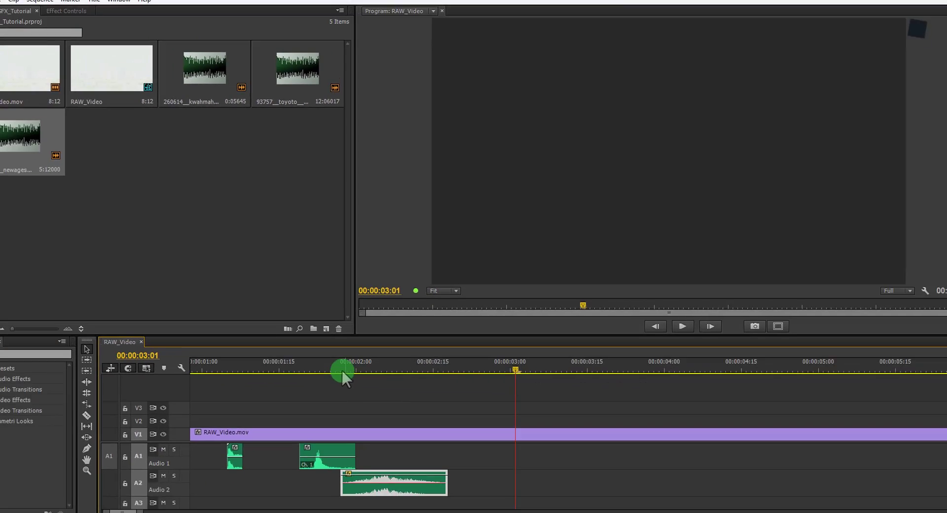
left_click(342, 369)
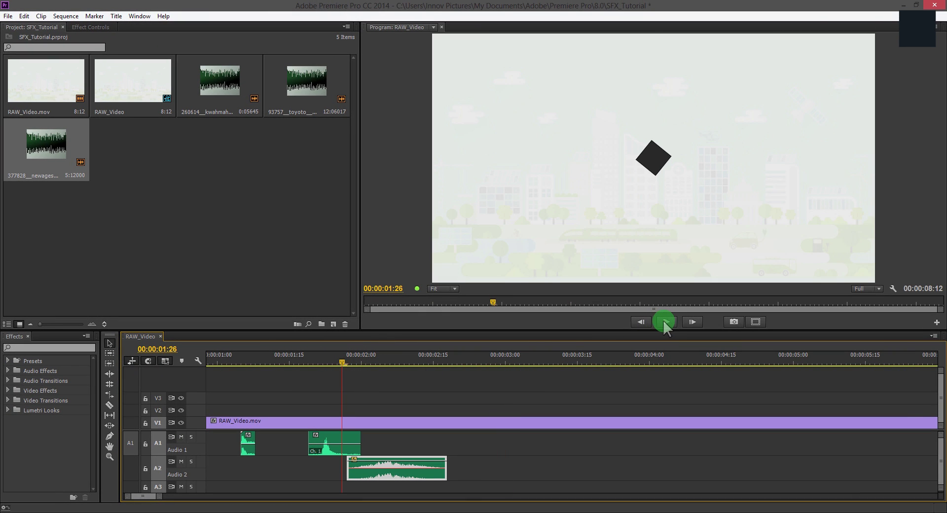
Find the diamond's entrance near 00:00:02:07 and move the sped-up A2 clip later to match
left_click(665, 322)
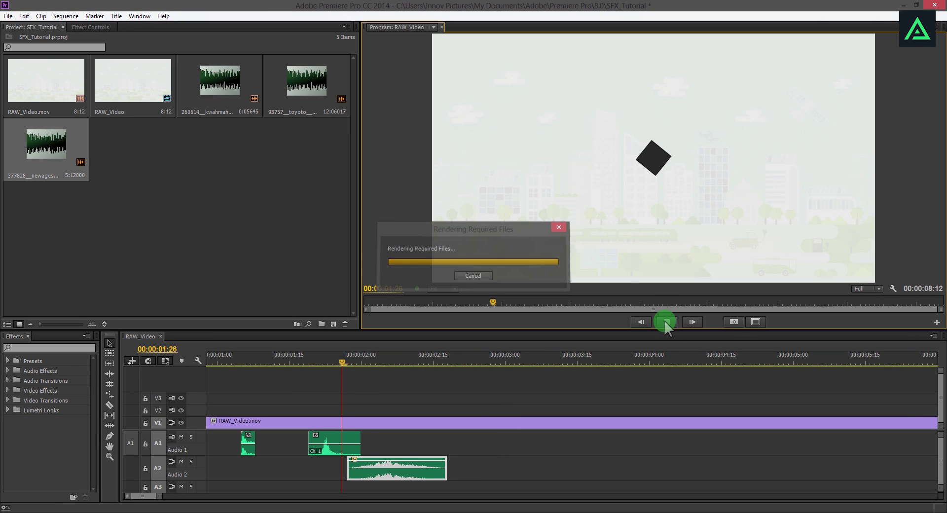
left_click(368, 351)
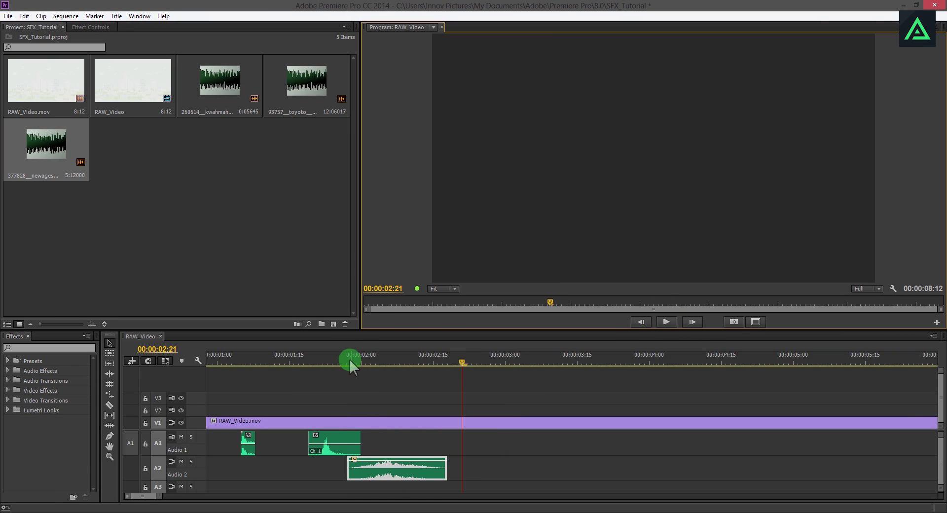
left_click(665, 322)
left_click(665, 323)
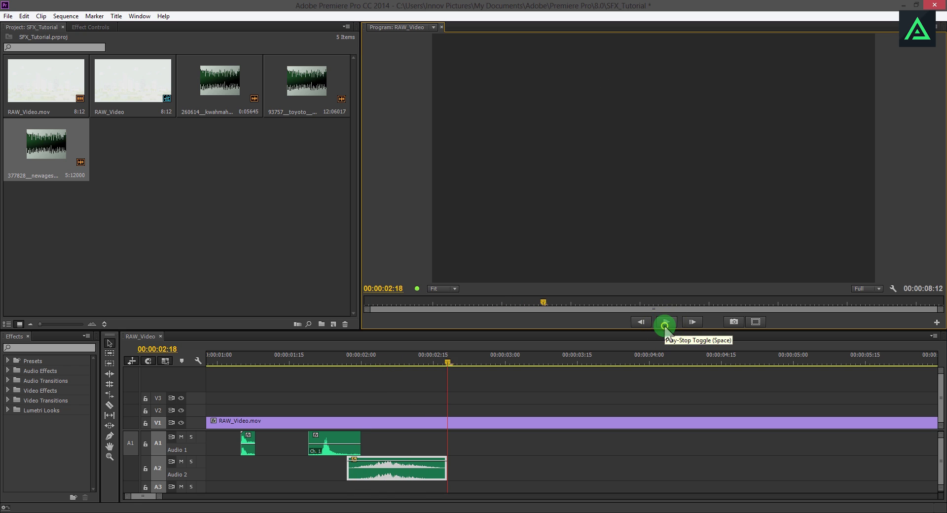
mouse_move(375, 354)
left_mouse_down()
mouse_move(366, 357)
mouse_move(389, 366)
left_mouse_up()
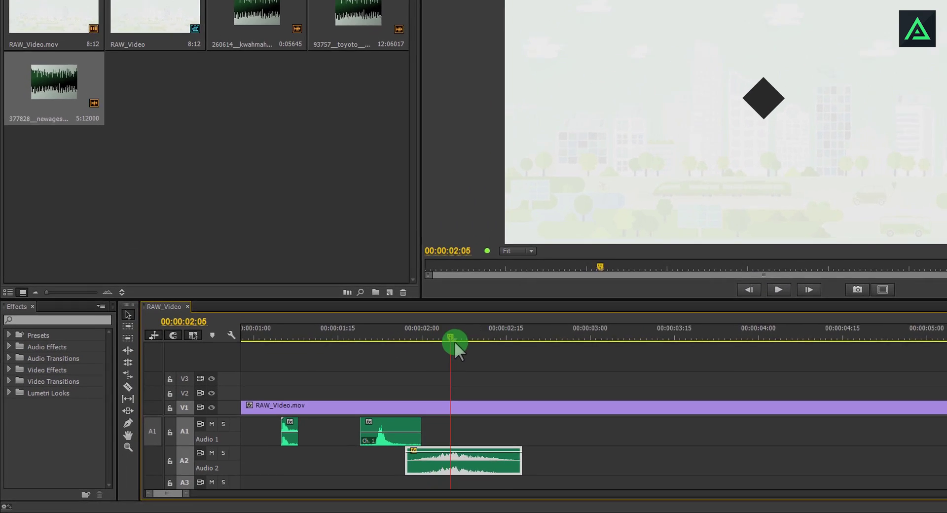
left_click_drag(455, 342, 461, 342)
left_click(427, 457)
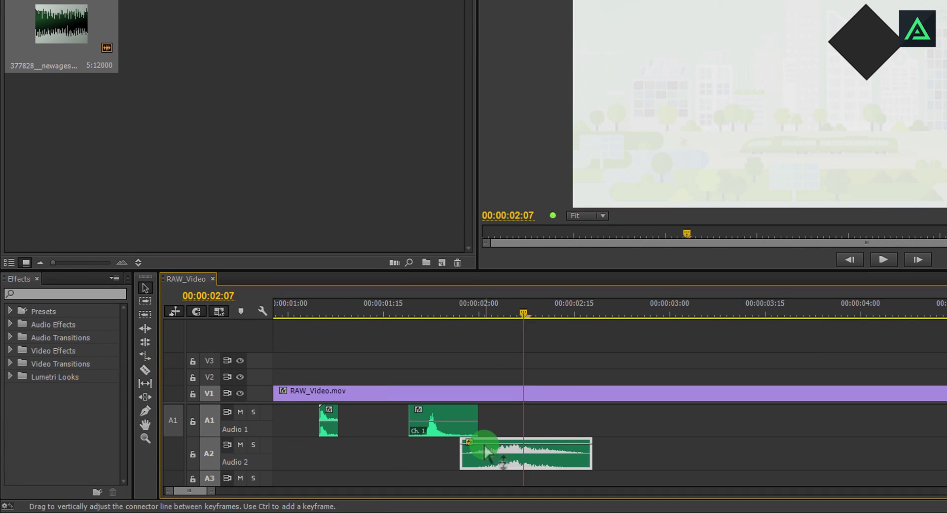
left_click_drag(486, 450, 517, 450)
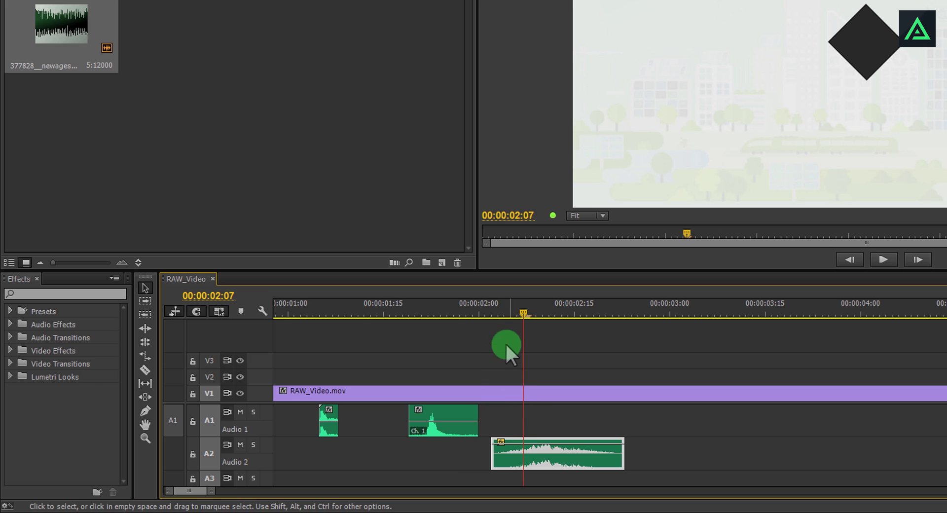
Replay the sequence from near the start to check the whoosh's new timing
left_click(310, 310)
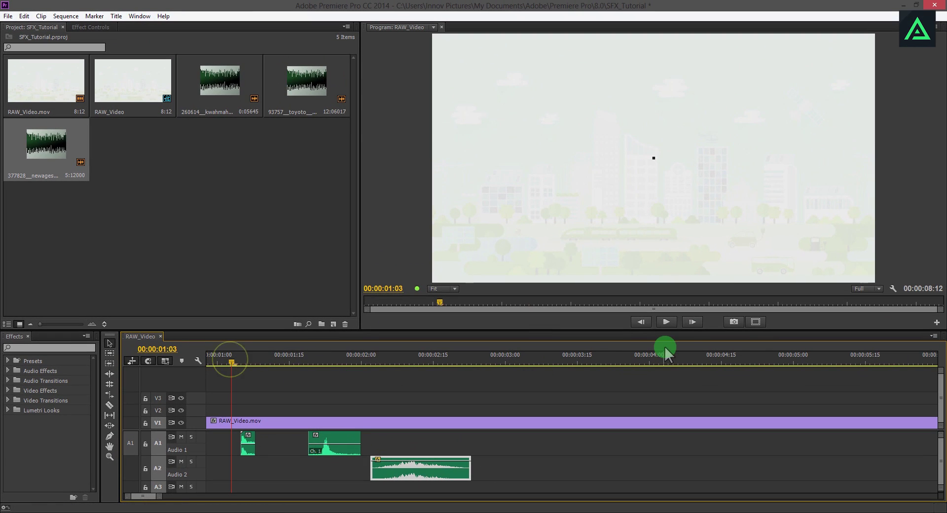
left_click(666, 322)
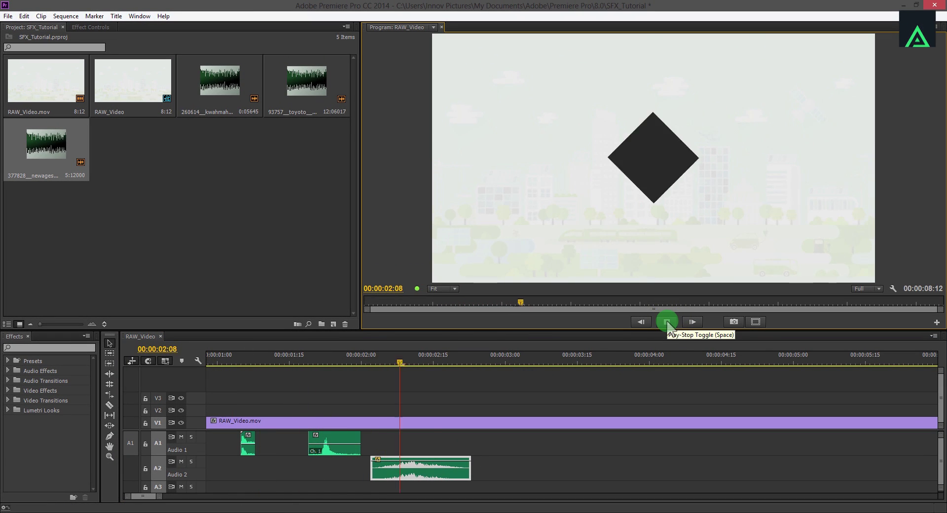
left_click(667, 324)
left_click(213, 361)
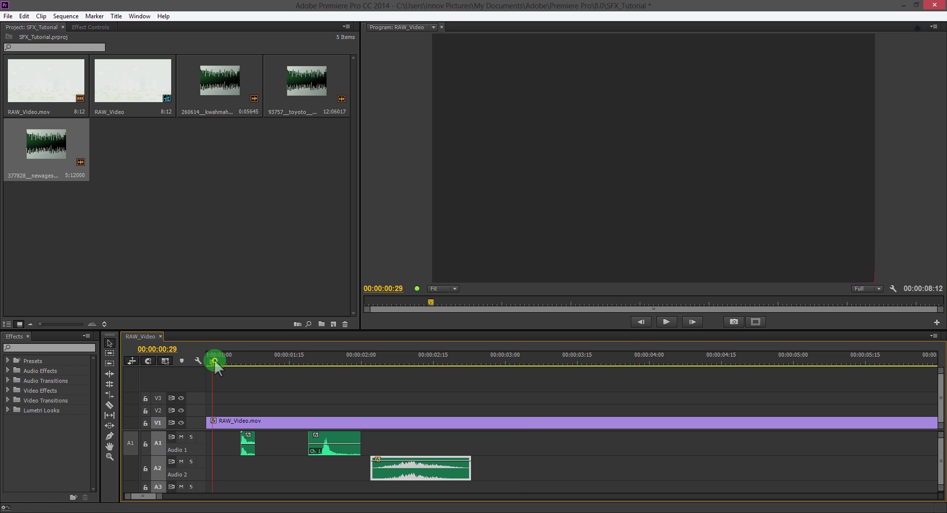
left_click(666, 321)
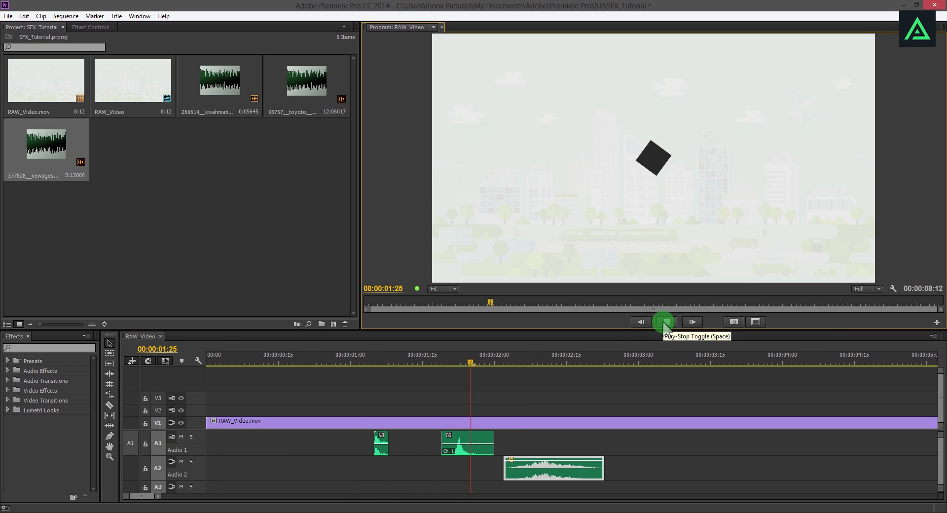
left_click(667, 322)
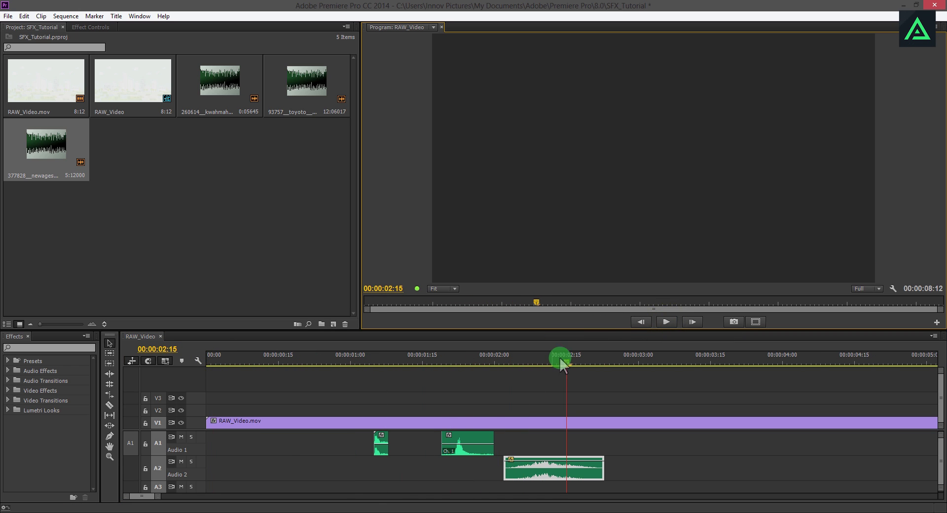
left_click_drag(560, 360, 504, 372)
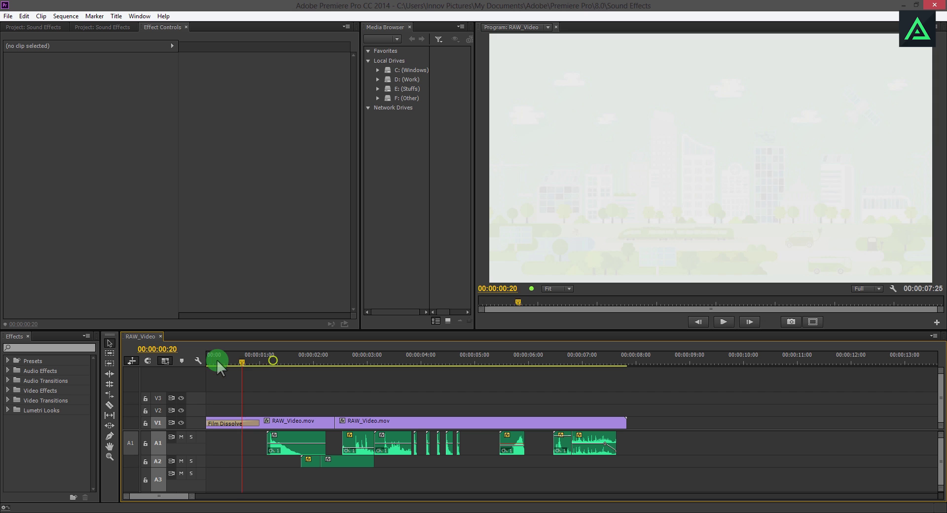
Play back the finished edit with its synced whooshes, then return to Freesound's woosh3 page
mouse_move(217, 359)
left_mouse_down()
mouse_move(201, 360)
mouse_move(267, 369)
mouse_move(206, 368)
left_mouse_up()
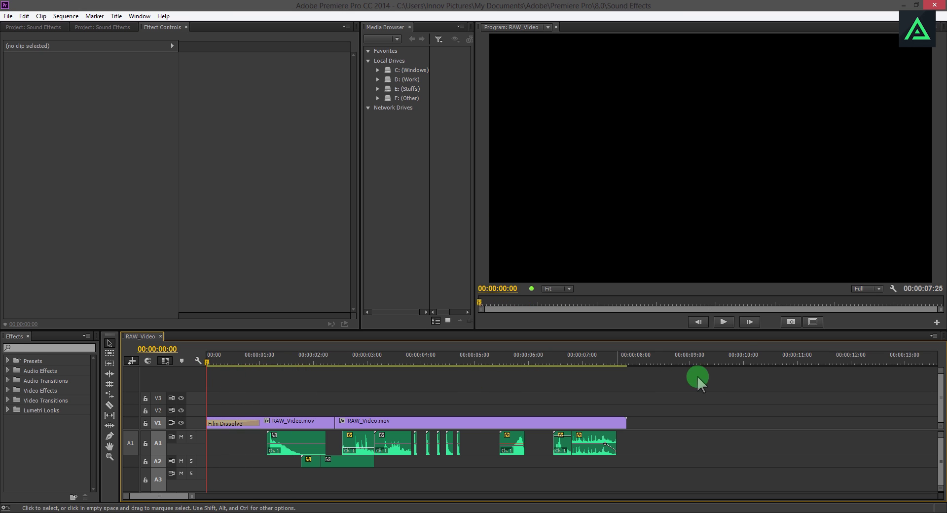
left_click(724, 322)
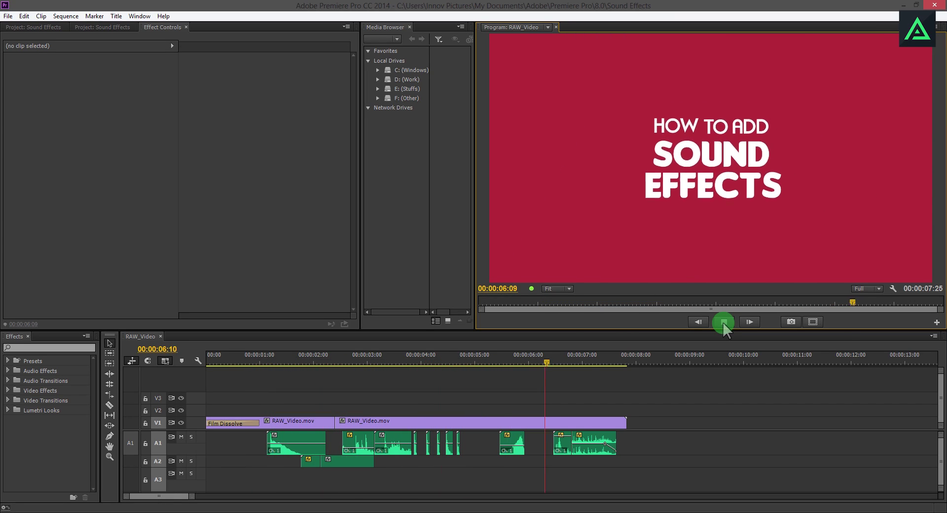
left_click_drag(565, 363, 531, 376)
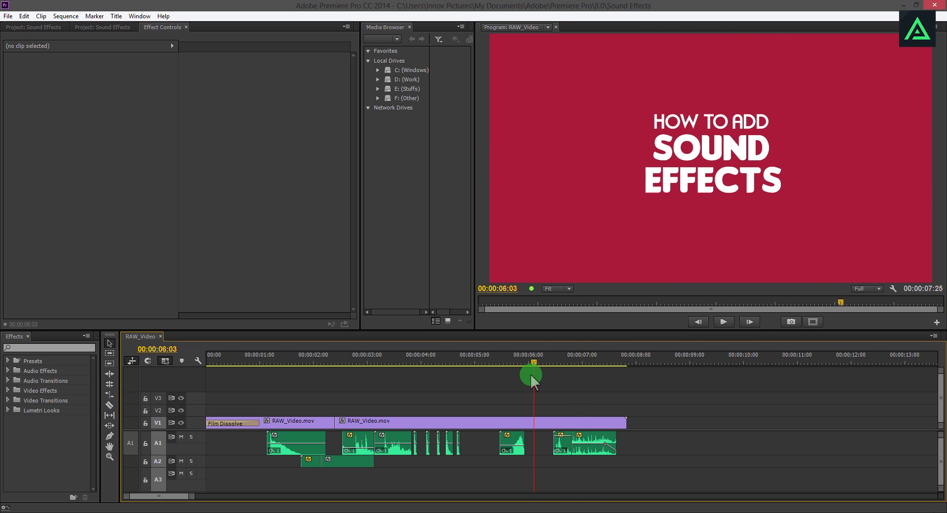
left_click(310, 446)
left_click(777, 146)
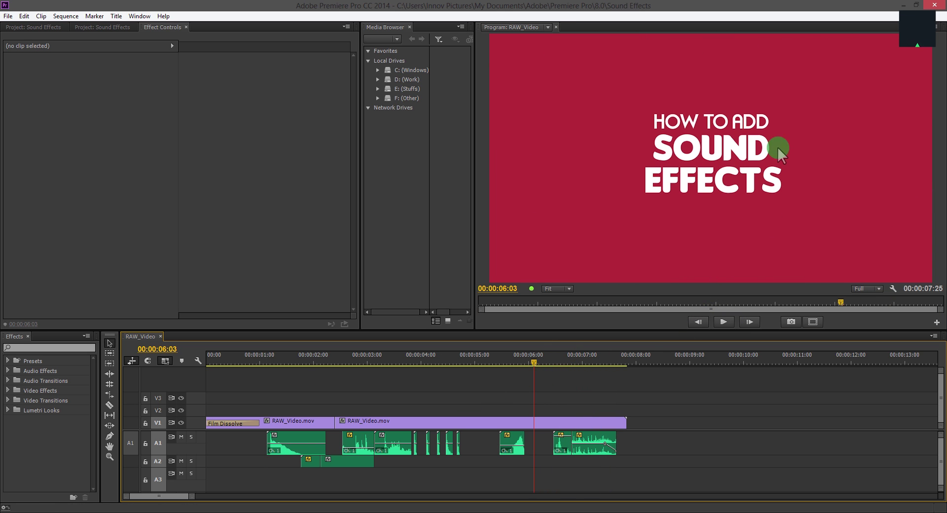